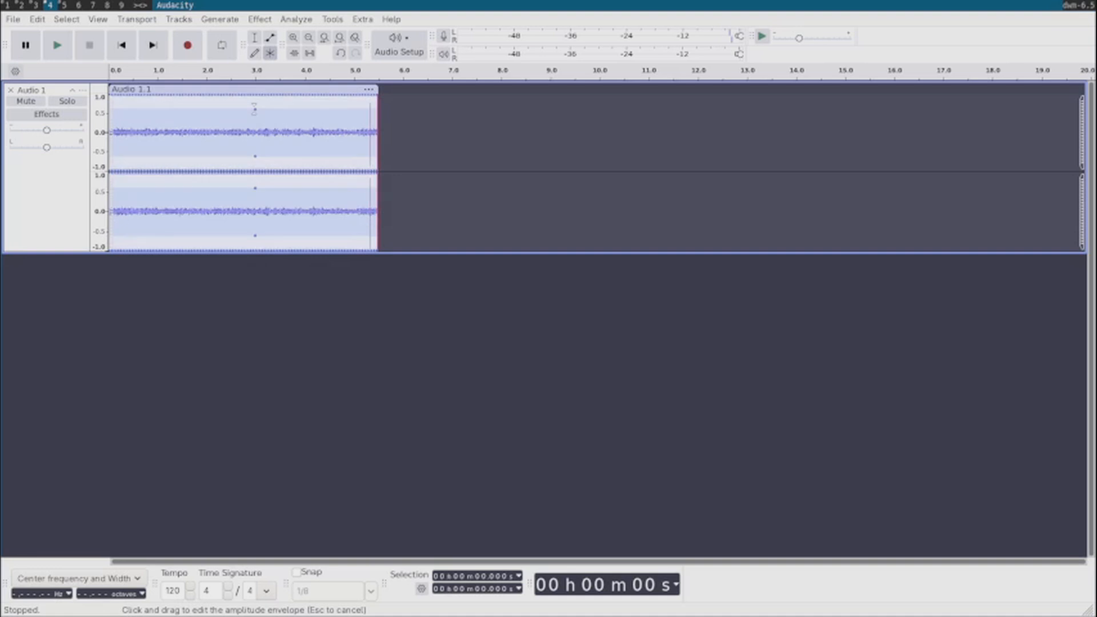
- Dip the amplitude envelope of the Audio 1.1 clip at about 3.5 s using control points
click(288, 111)
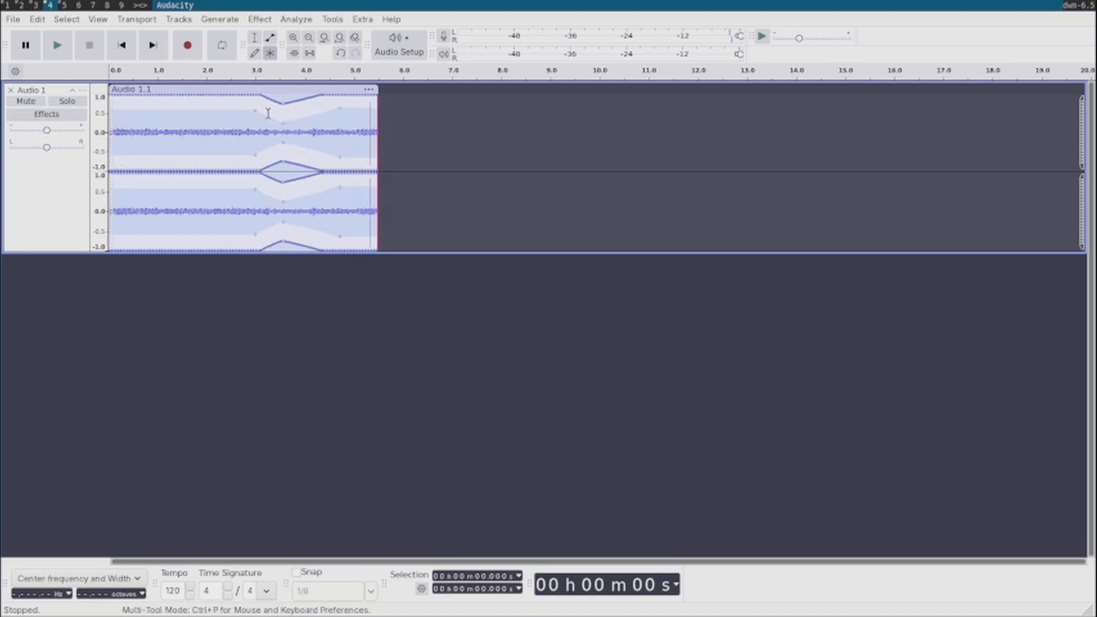
- Switch to the recovered Audacity project and briefly play back the soloed Audio 1 track
click(25, 6)
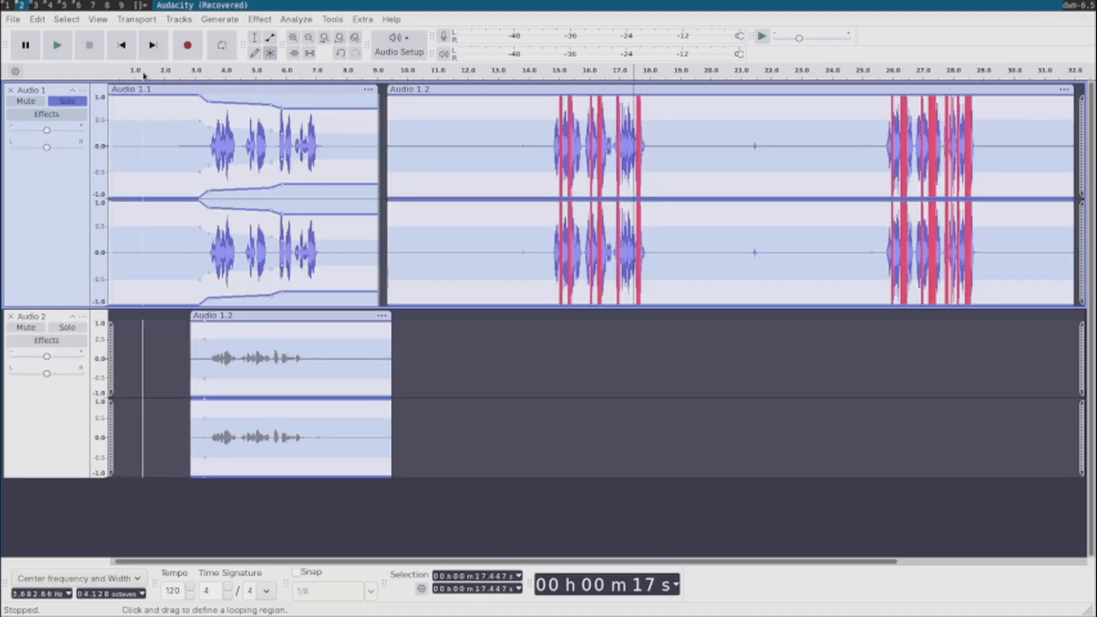
key(space)
key(space)
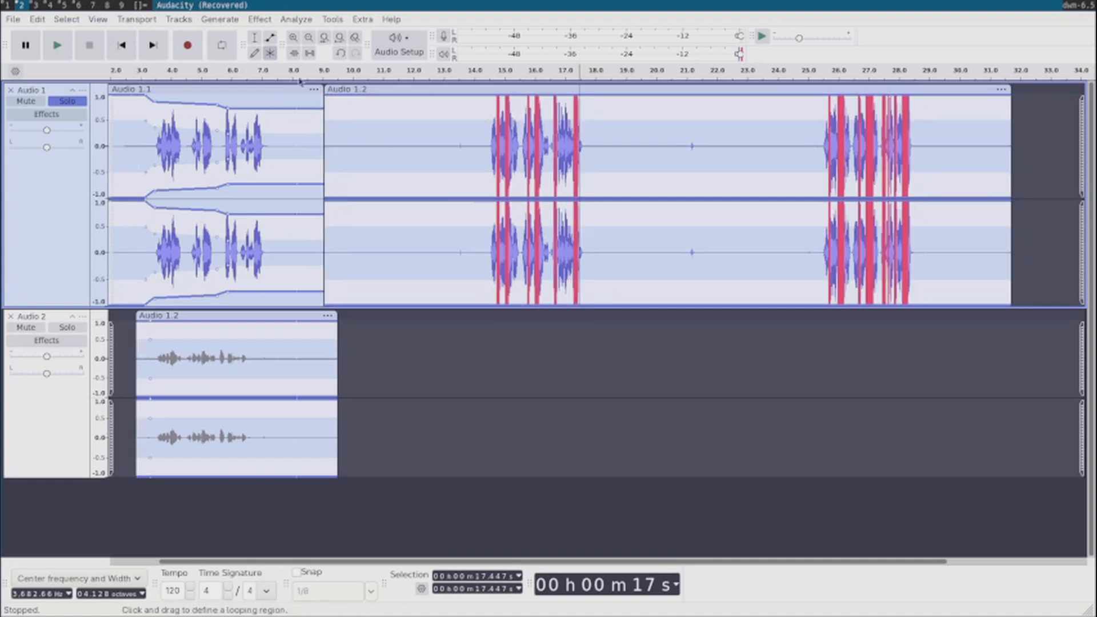
- Select the Audio 1.2 clip in the Audio 1 track, hide the waveform's clipping markers and show them again
click(350, 89)
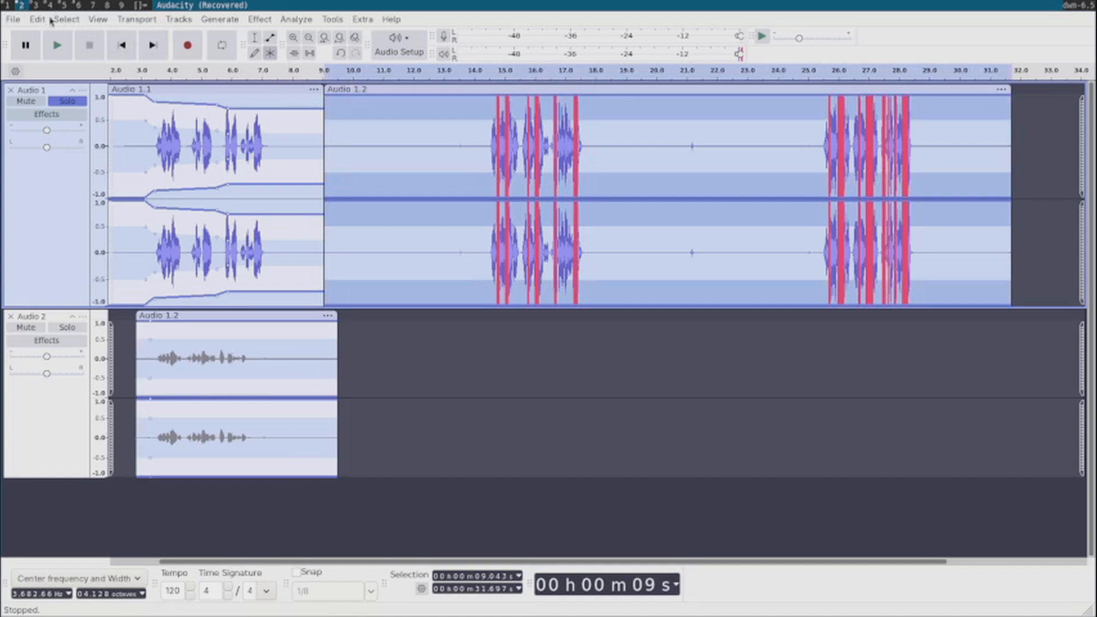
click(97, 19)
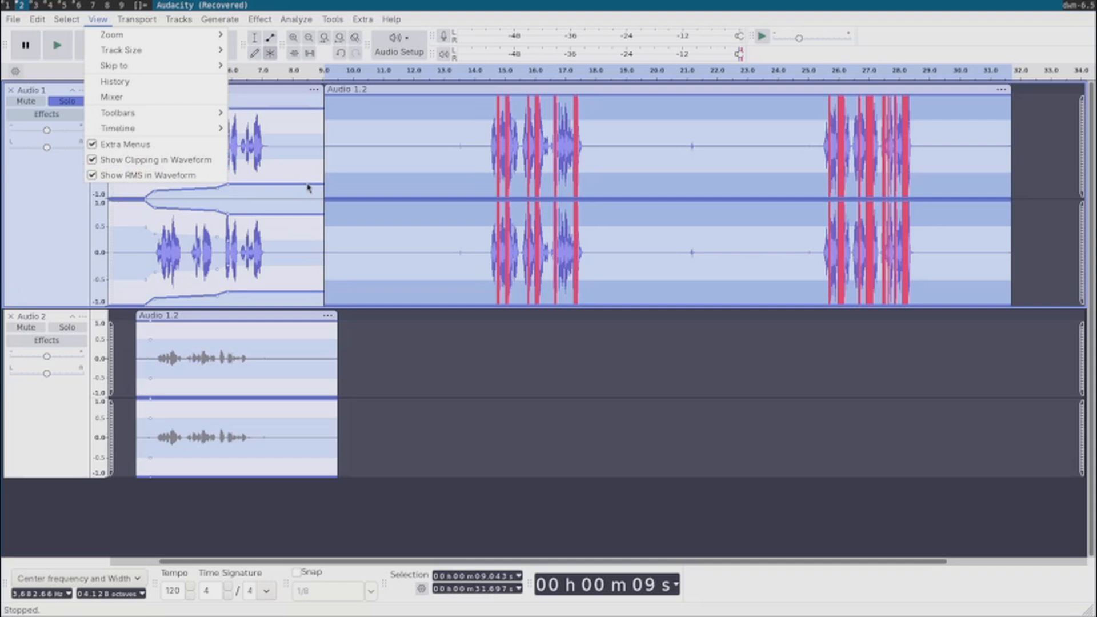
click(98, 161)
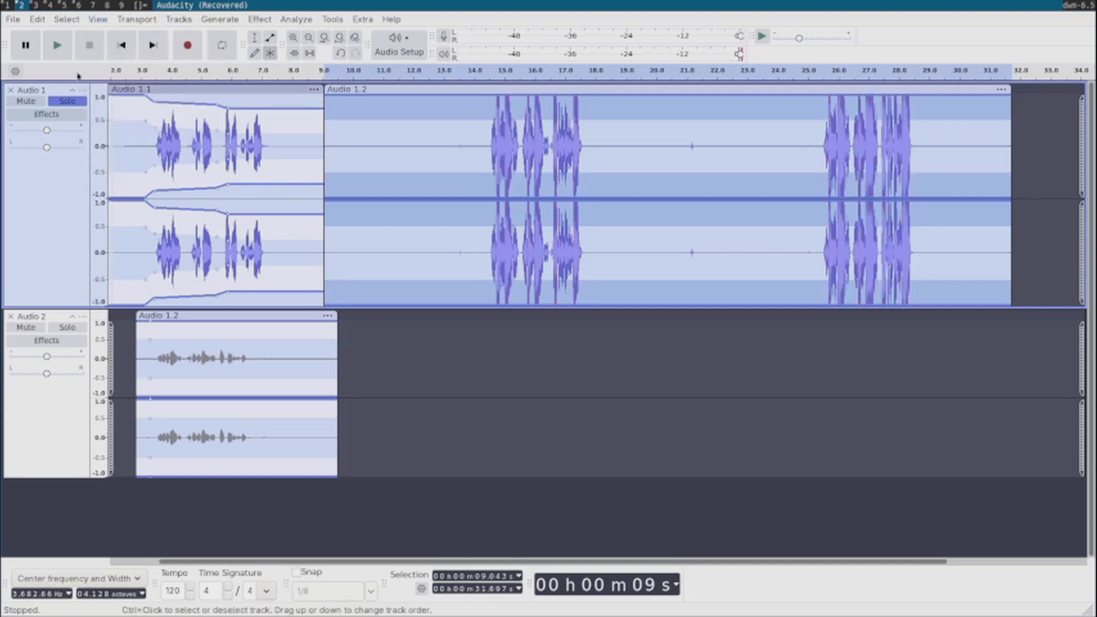
click(98, 18)
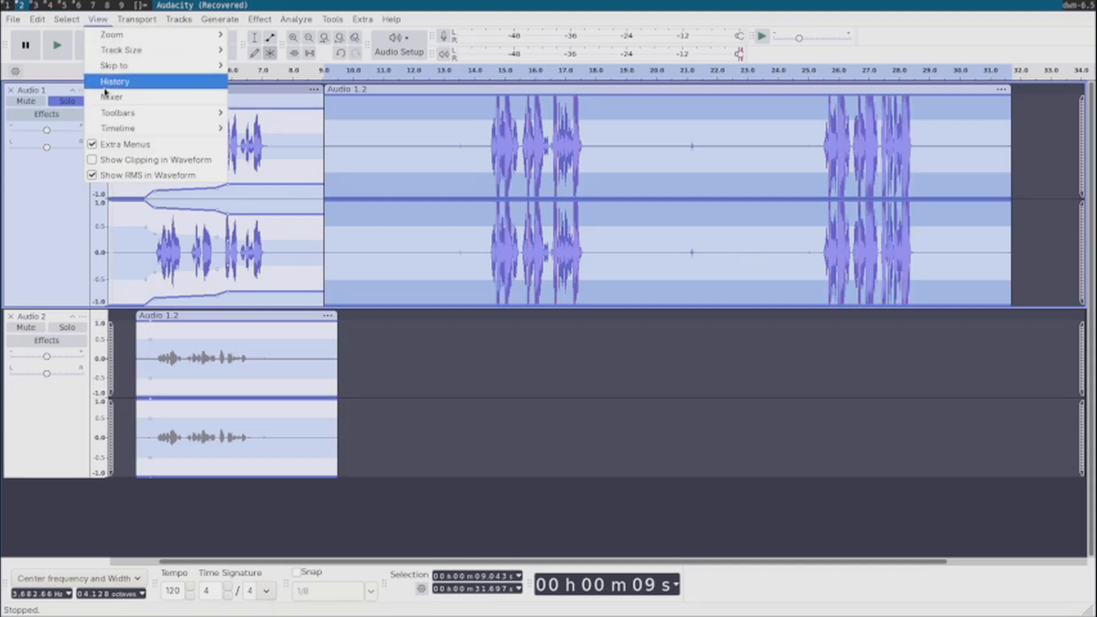
click(95, 162)
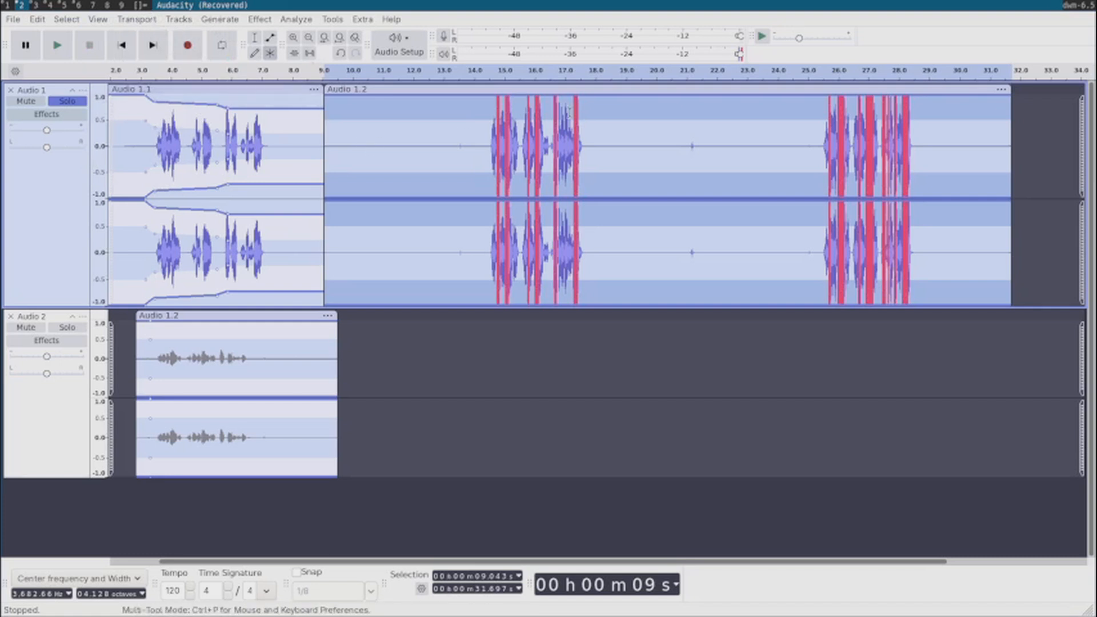
- Lower the amplitude envelope of the Audio 1.2 clip in the Audio 1 track evenly to about 0.3
drag(602, 96, 603, 129)
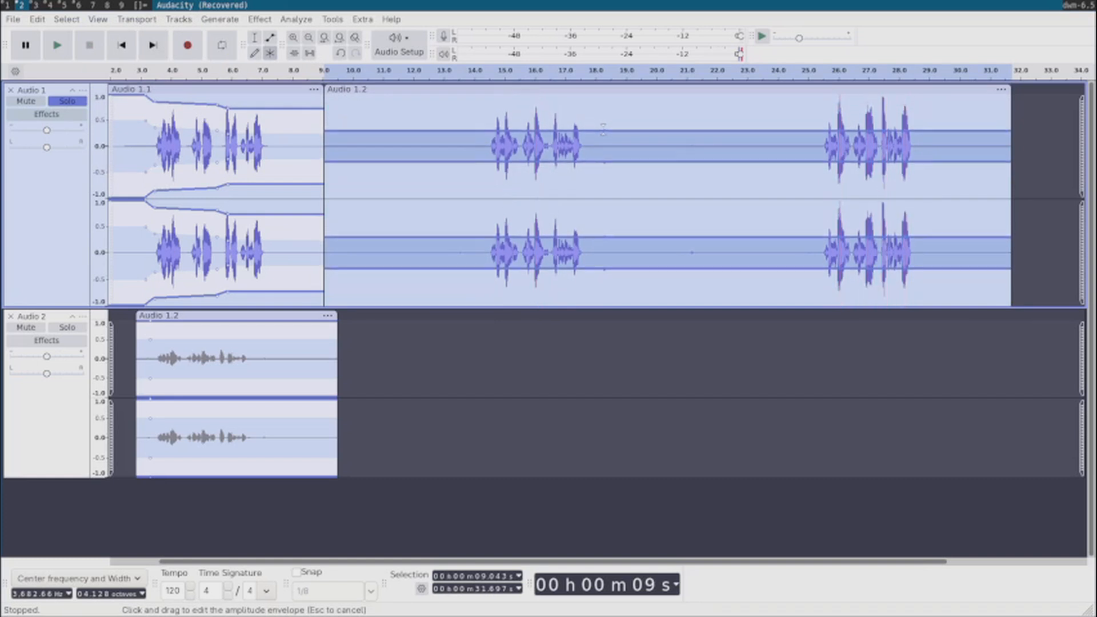
click(559, 109)
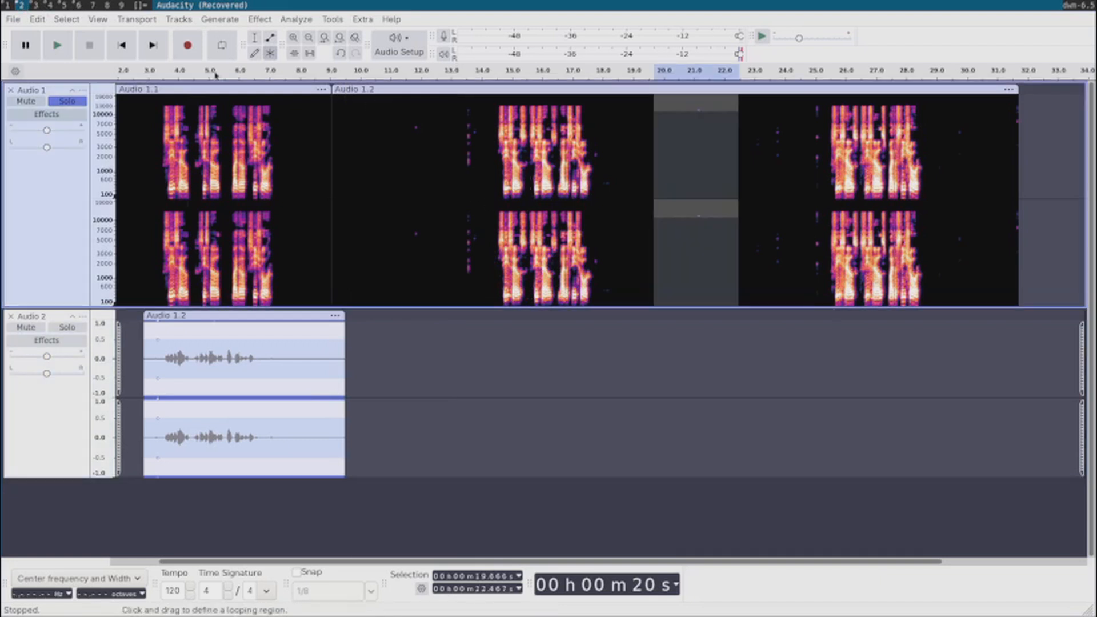
- Undo the last spectral deletion in the Audio 1.2 clip of the Audio 1 track
click(631, 214)
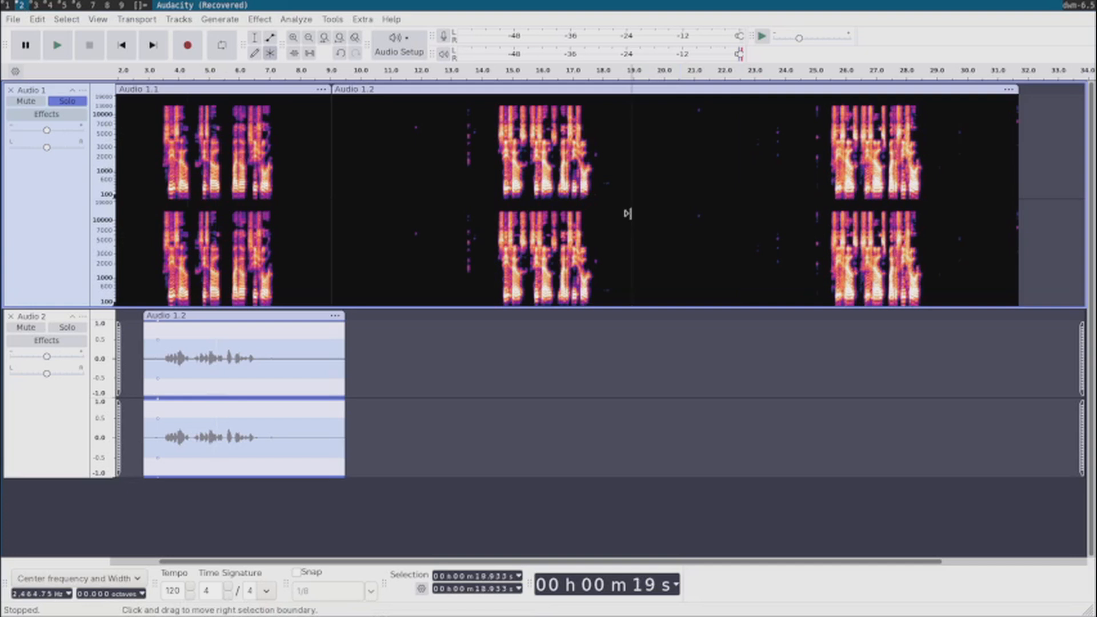
key(ctrl+z)
click(670, 201)
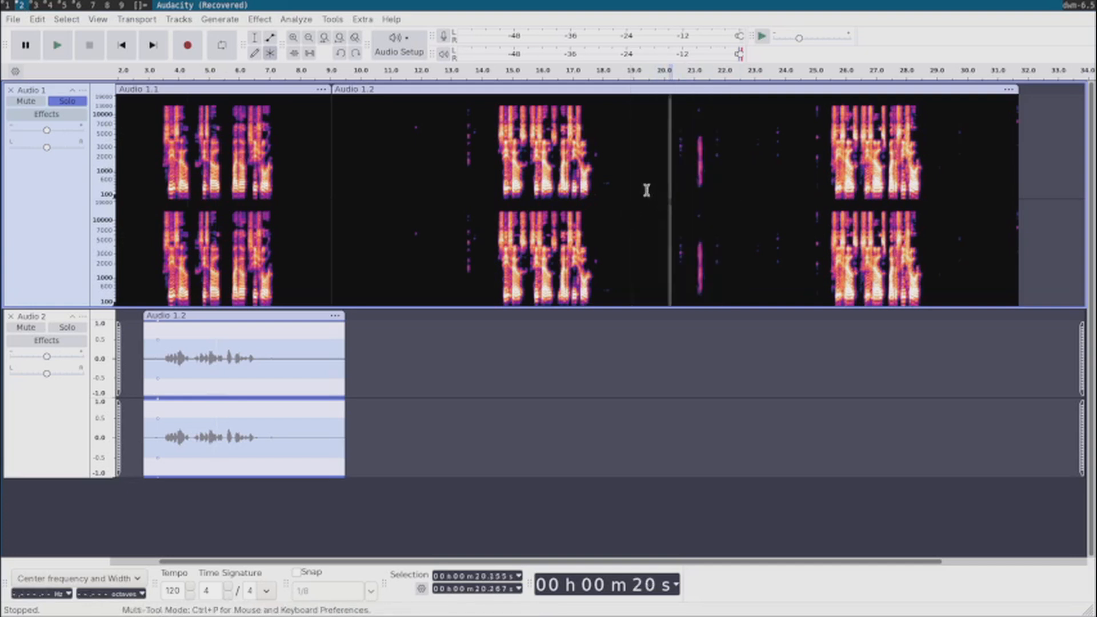
- Select the noise between about 19.4 s and 22.1 s in the Audio 1 spectrogram and apply Spectral Delete
drag(647, 117, 727, 201)
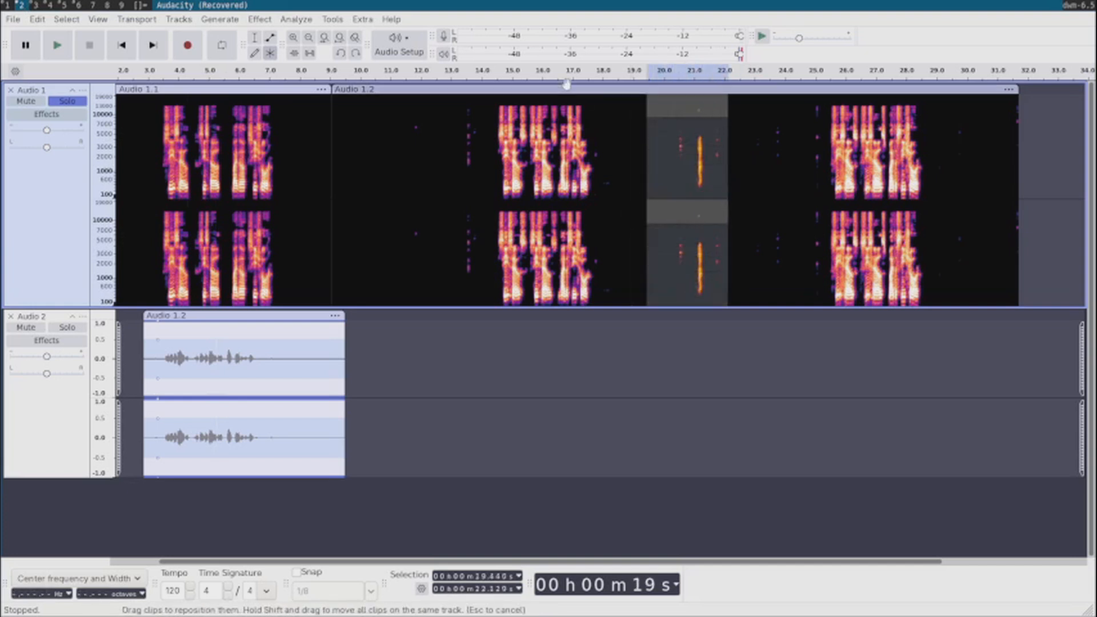
click(259, 20)
mouse_move(334, 207)
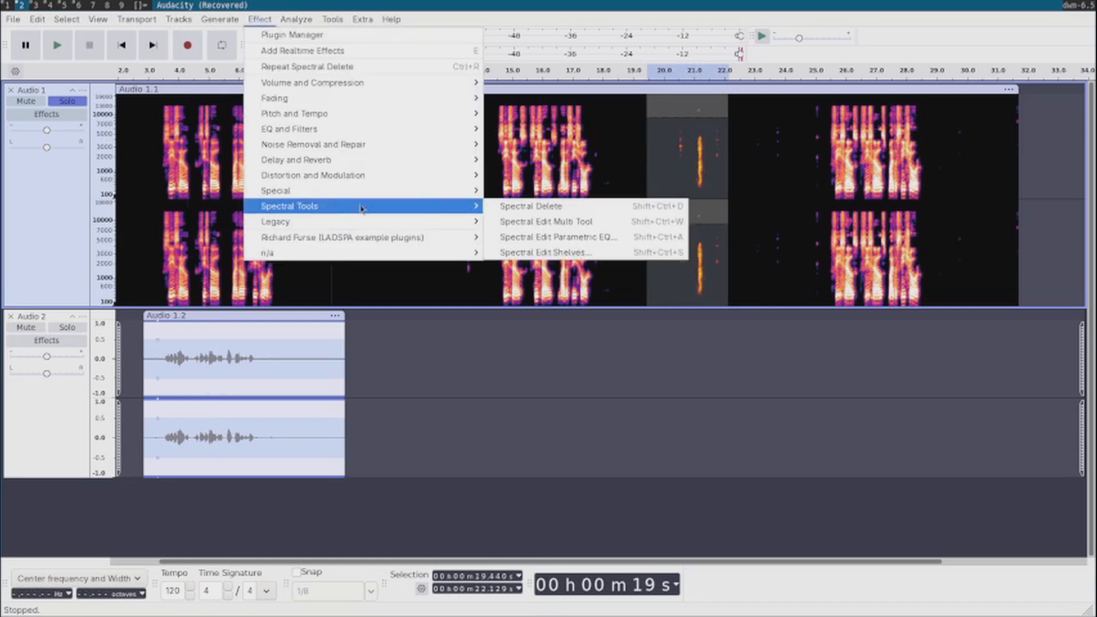
click(516, 213)
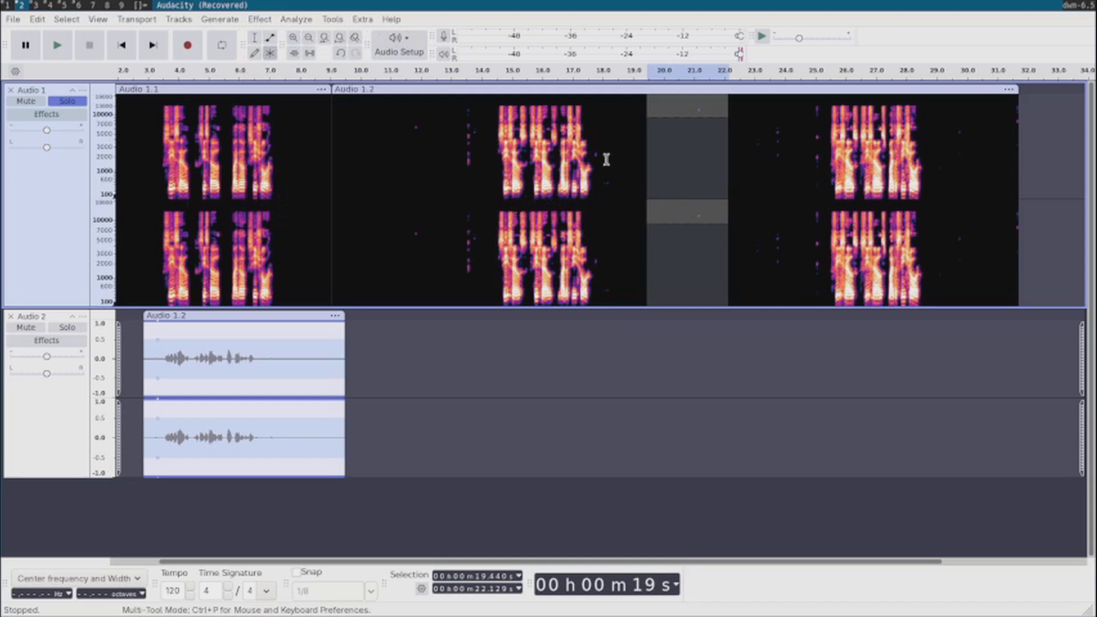
- Apply Spectral Edit Multi Tool to a mid-frequency band between about 10.0 s and 11.7 s in the Audio 1 track
drag(362, 142, 412, 182)
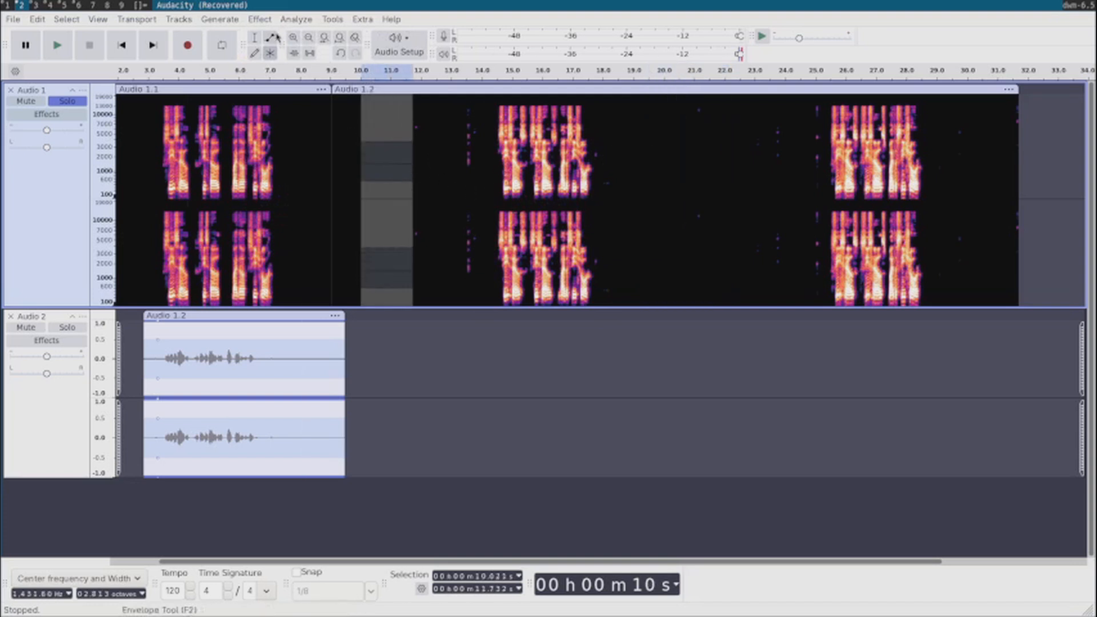
click(260, 20)
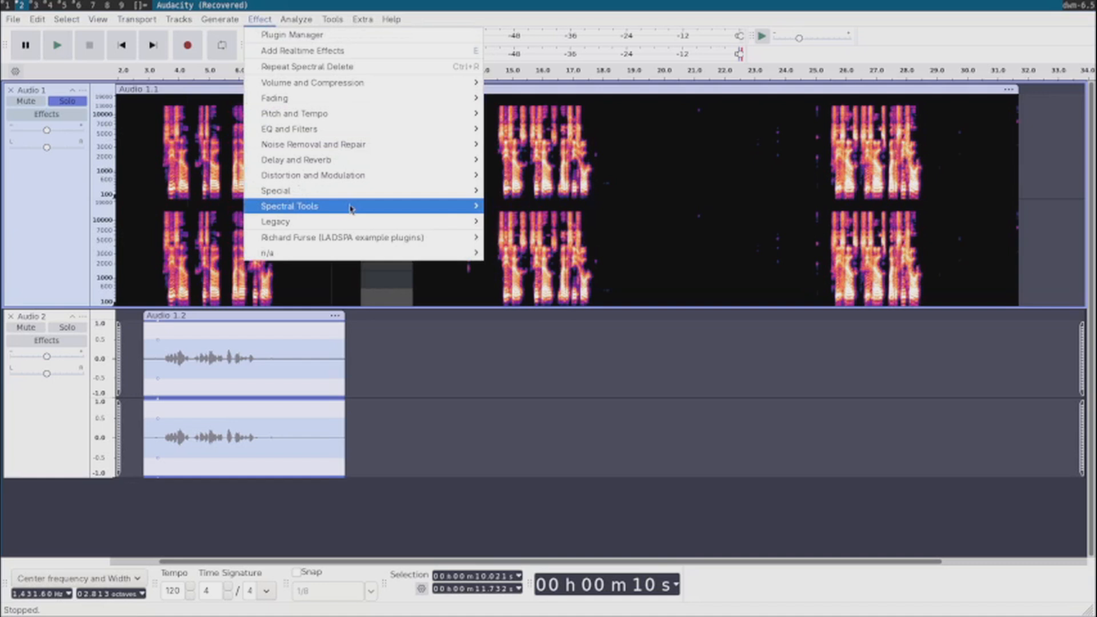
mouse_move(355, 207)
click(503, 222)
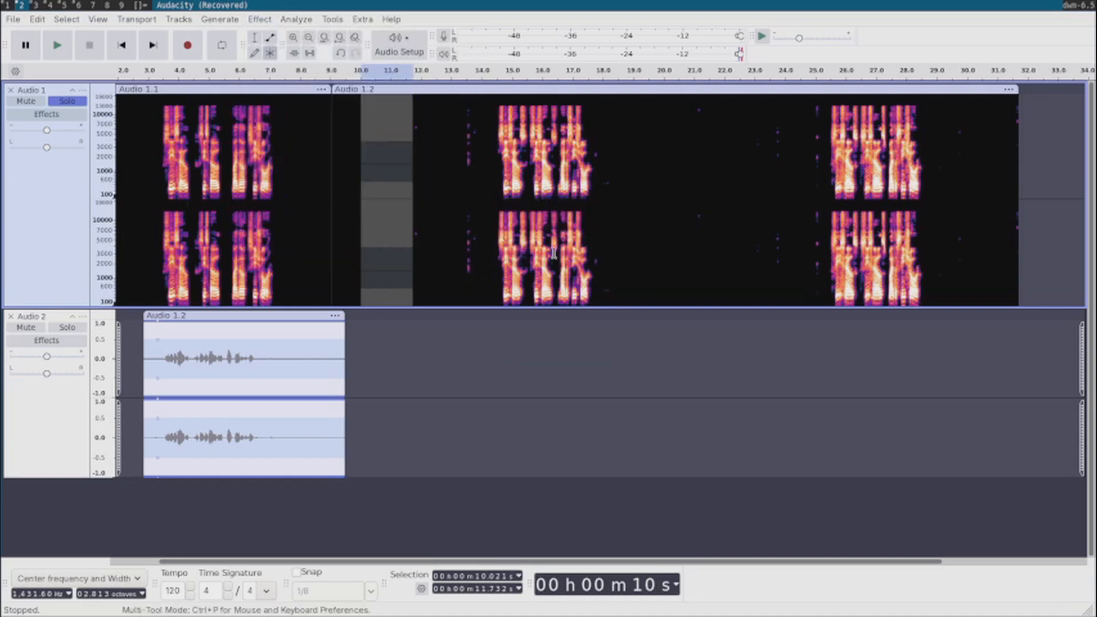
- Try Spectral Edit Multi Tool on the speech band between about 14.0 s and 17.3 s, and undo it
drag(479, 127, 581, 186)
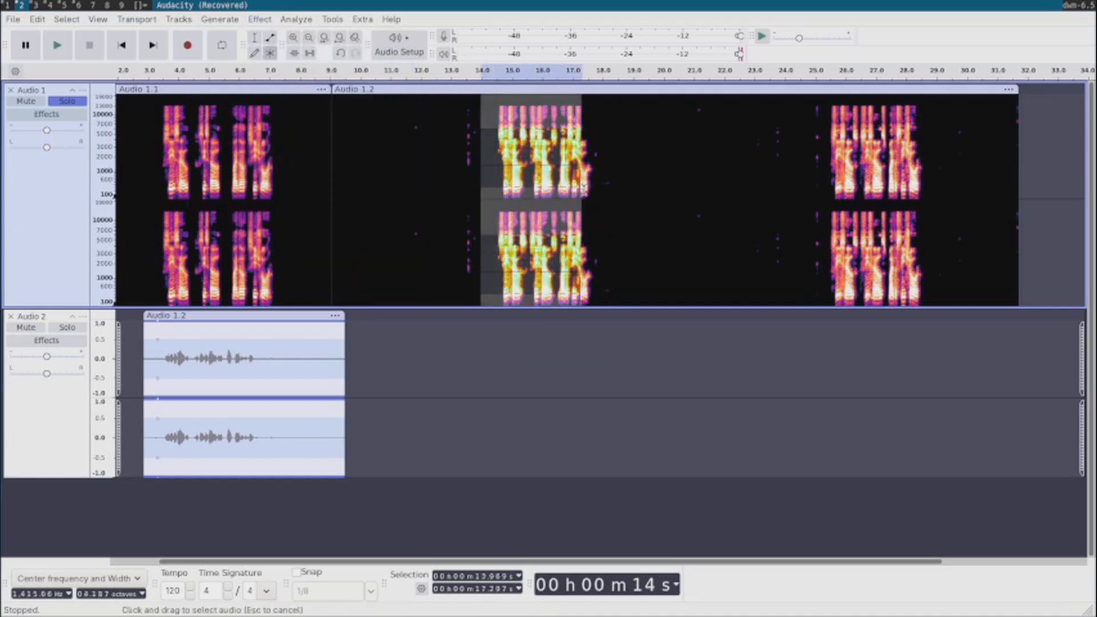
click(269, 21)
mouse_move(418, 207)
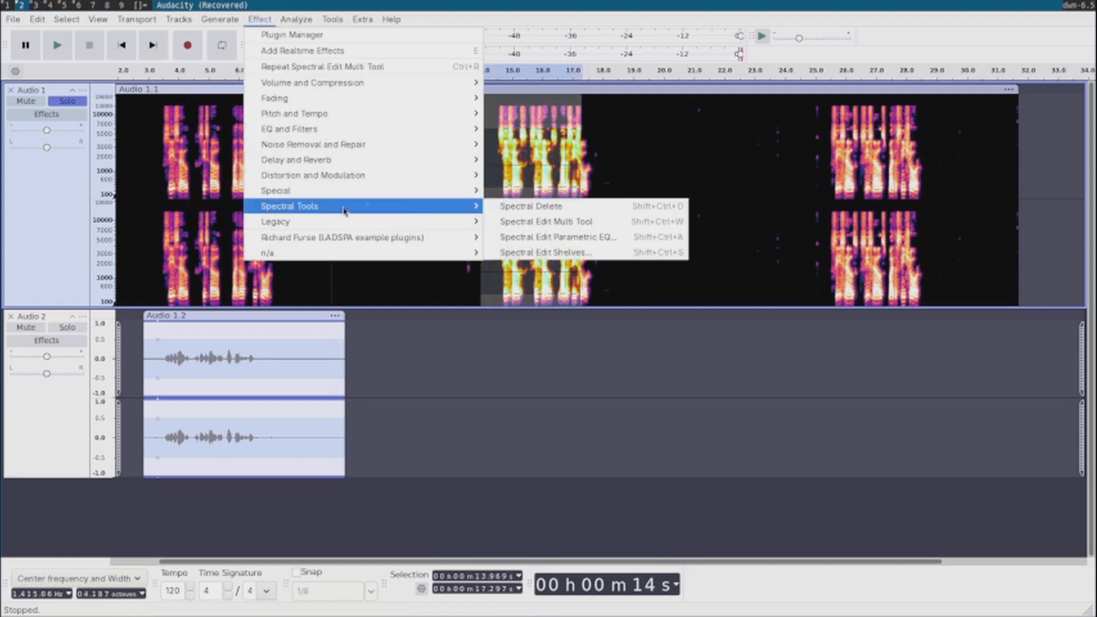
click(505, 221)
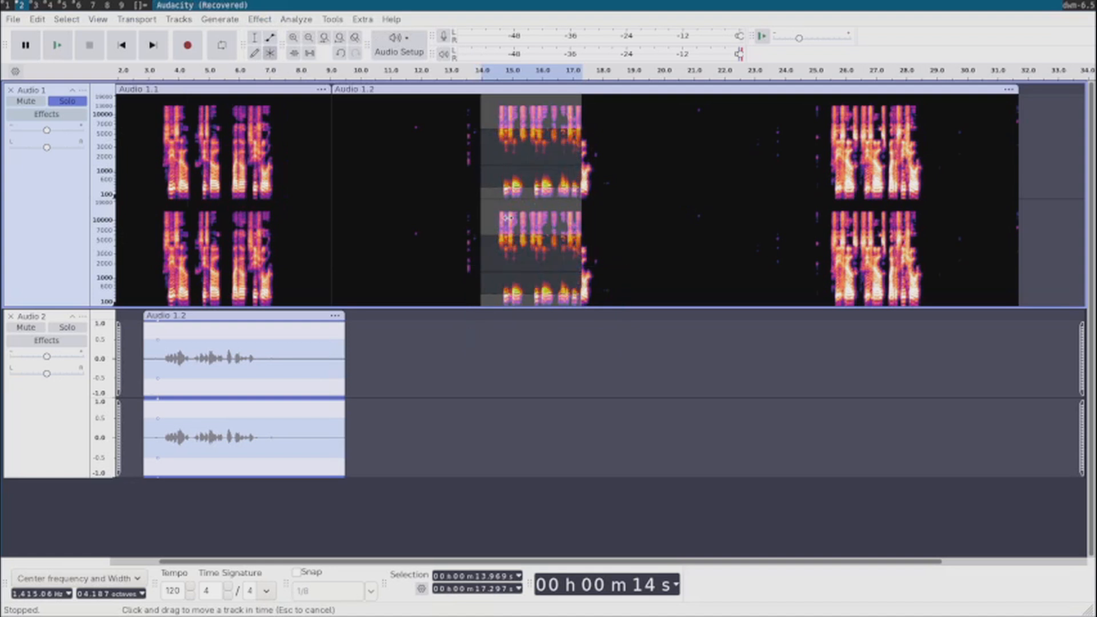
key(ctrl+z)
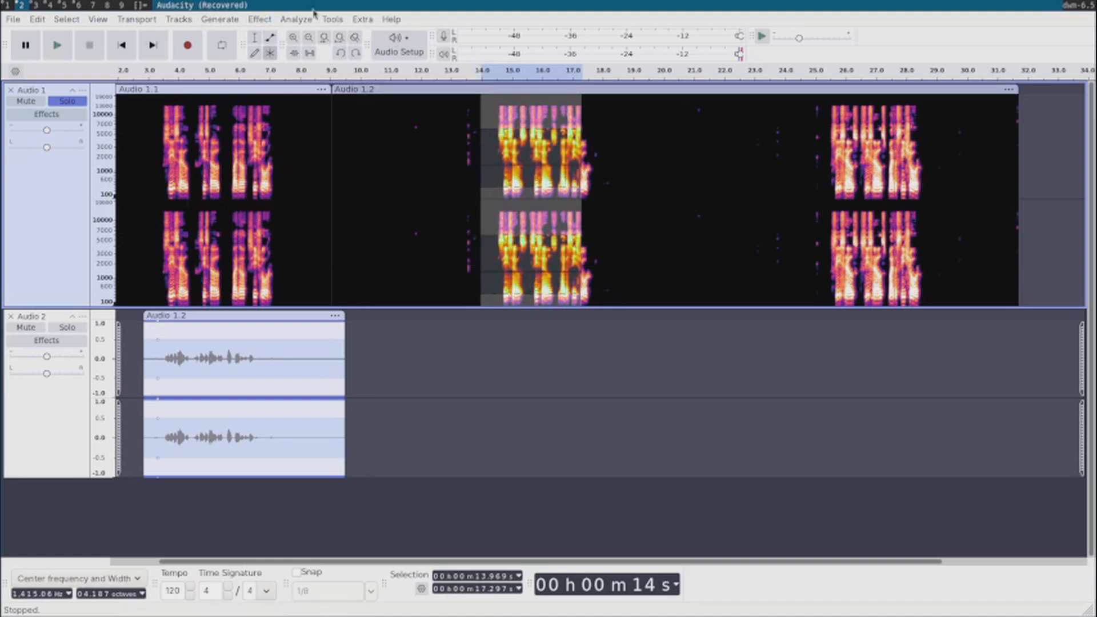
- Apply Spectral Edit Parametric EQ with an adjusted gain to the selected speech band between about 14.0 s and 17.3 s
click(260, 20)
mouse_move(330, 195)
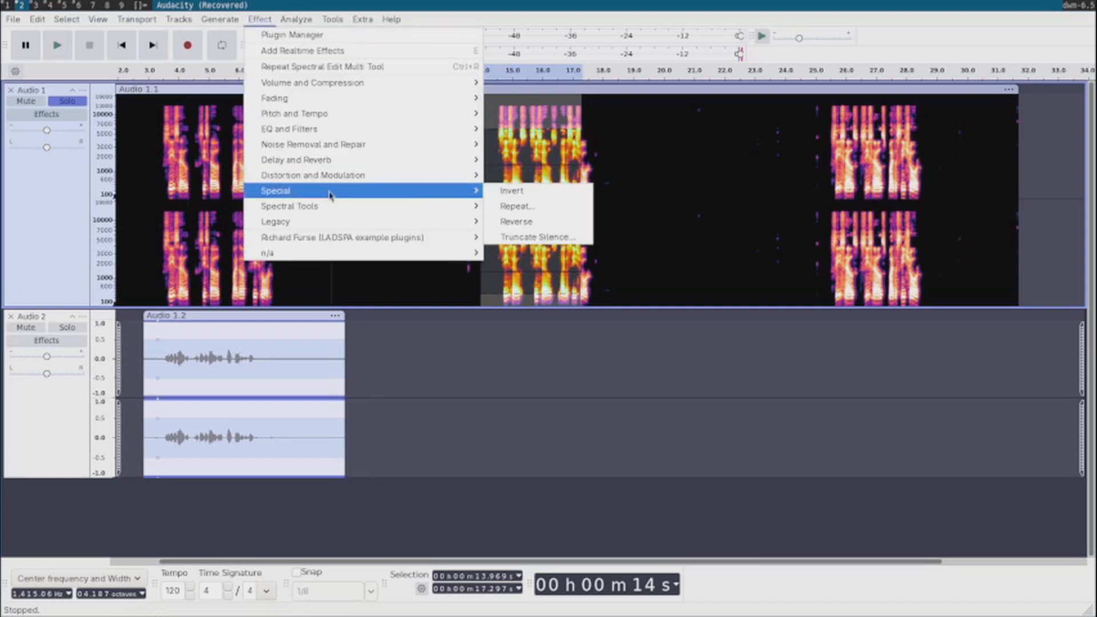
mouse_move(395, 207)
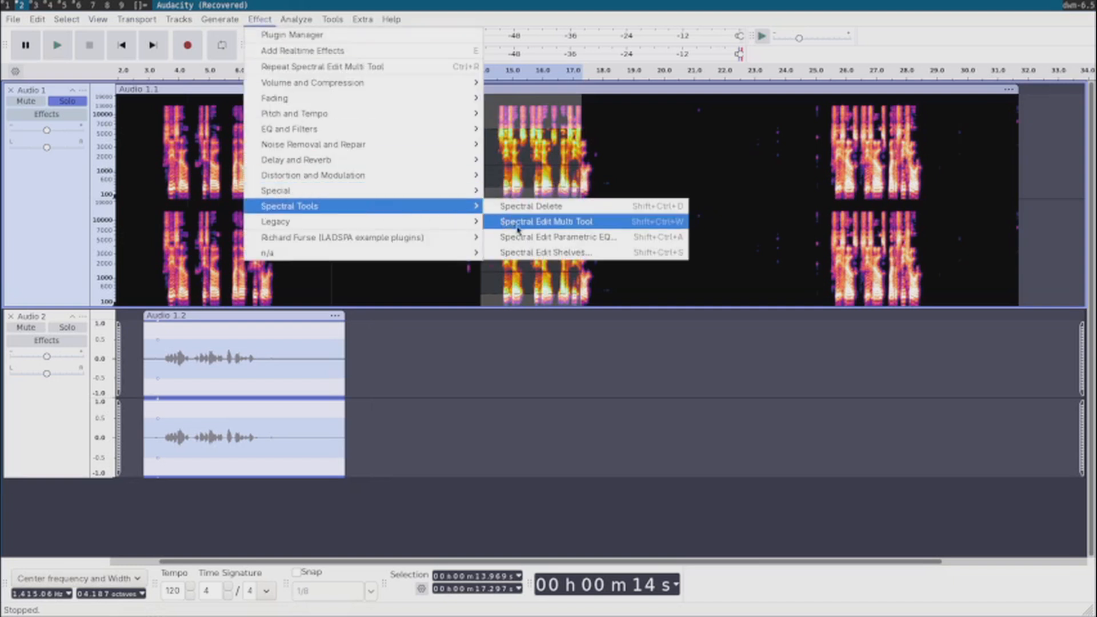
click(534, 238)
drag(568, 304, 597, 302)
click(629, 355)
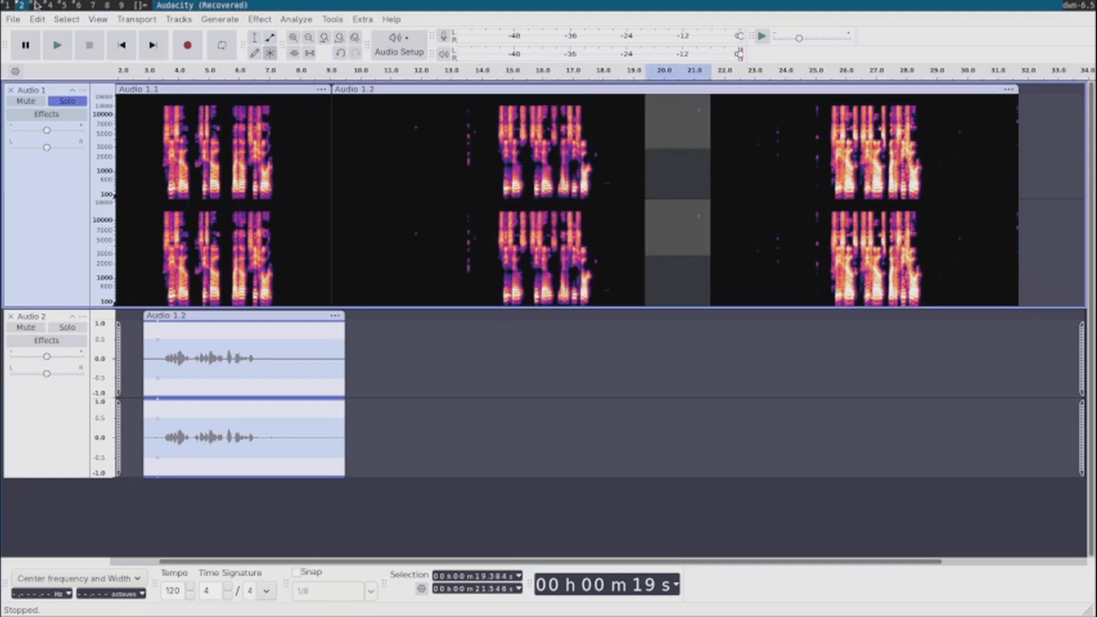
- Try Spectral Edit Shelves with its preset gain on the speech between about 14.2 s and 17.9 s, and undo it
drag(486, 230, 600, 305)
click(264, 19)
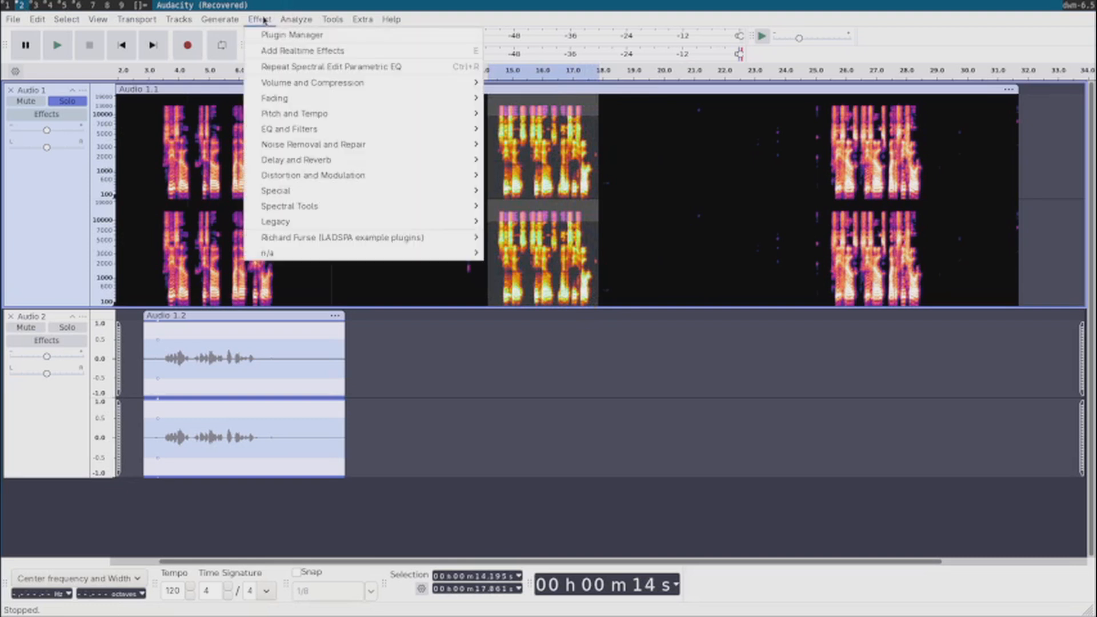
mouse_move(311, 207)
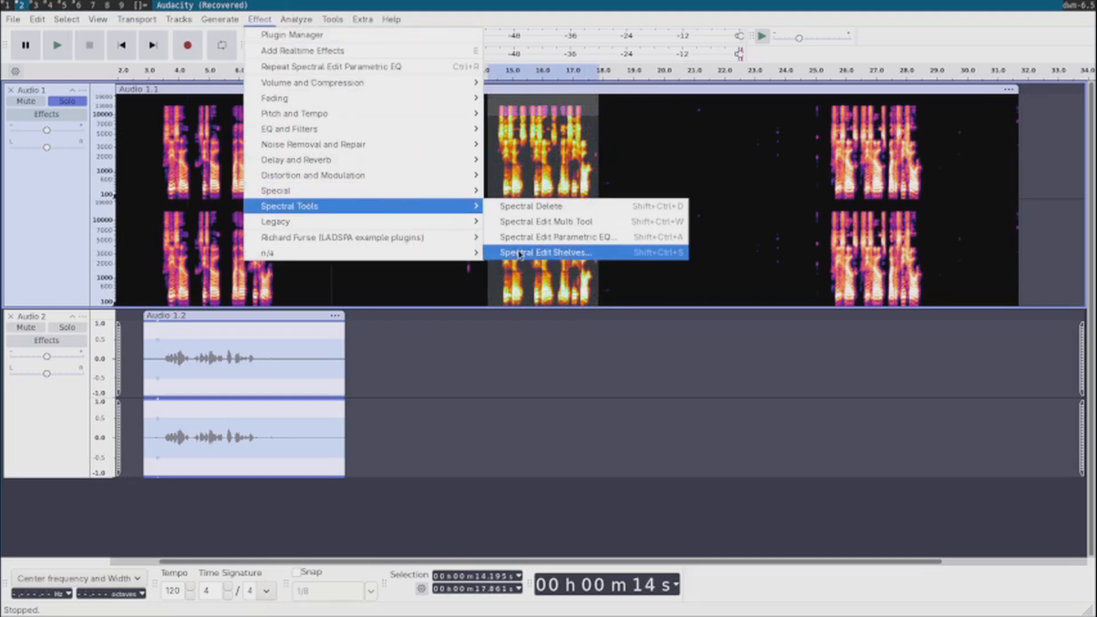
click(543, 252)
click(628, 354)
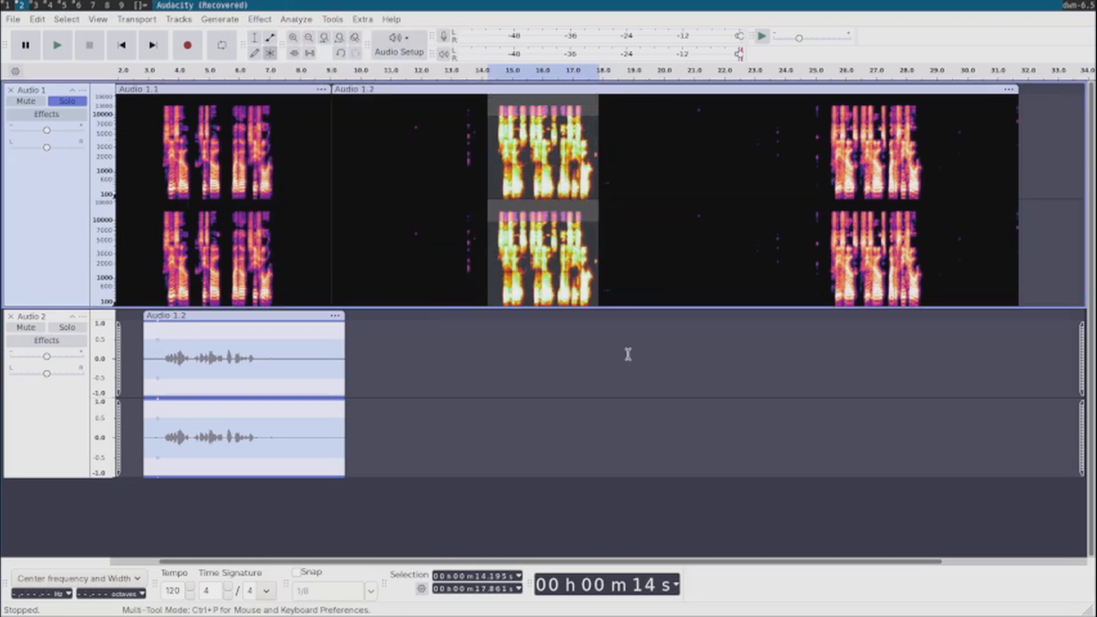
key(ctrl+z)
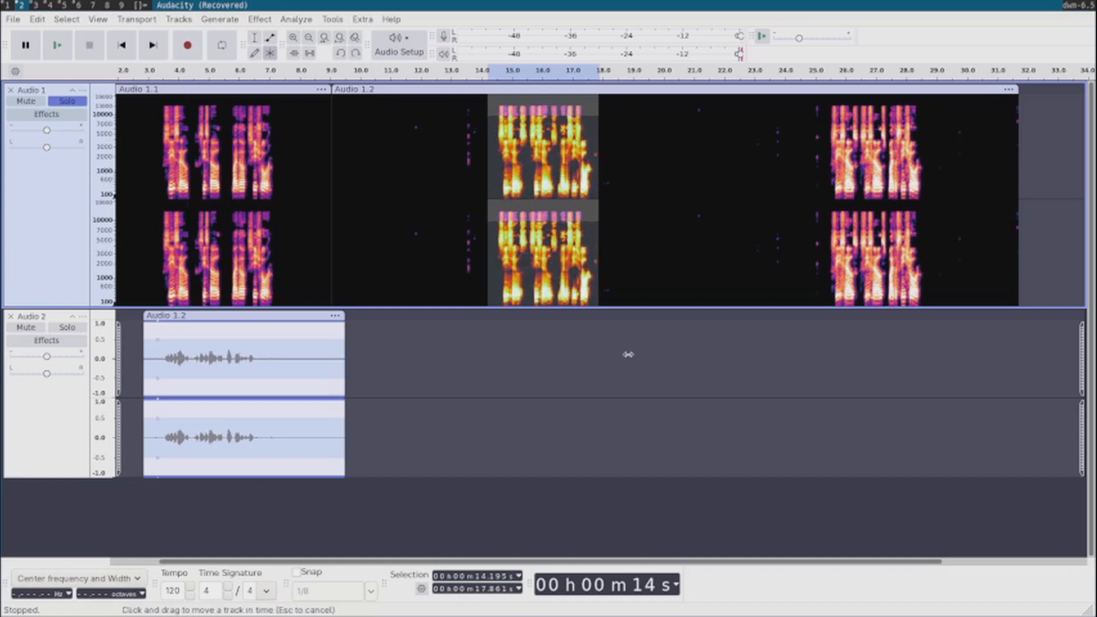
- Apply Spectral Edit Shelves with a reduced gain to the selected speech between about 14.2 s and 17.9 s
click(296, 20)
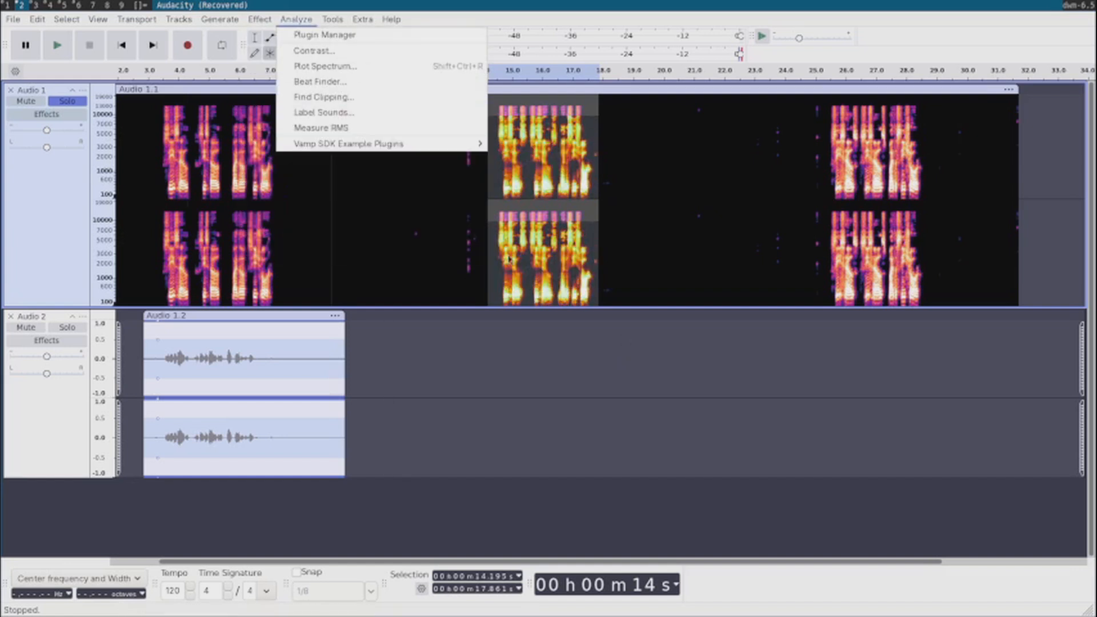
mouse_move(256, 23)
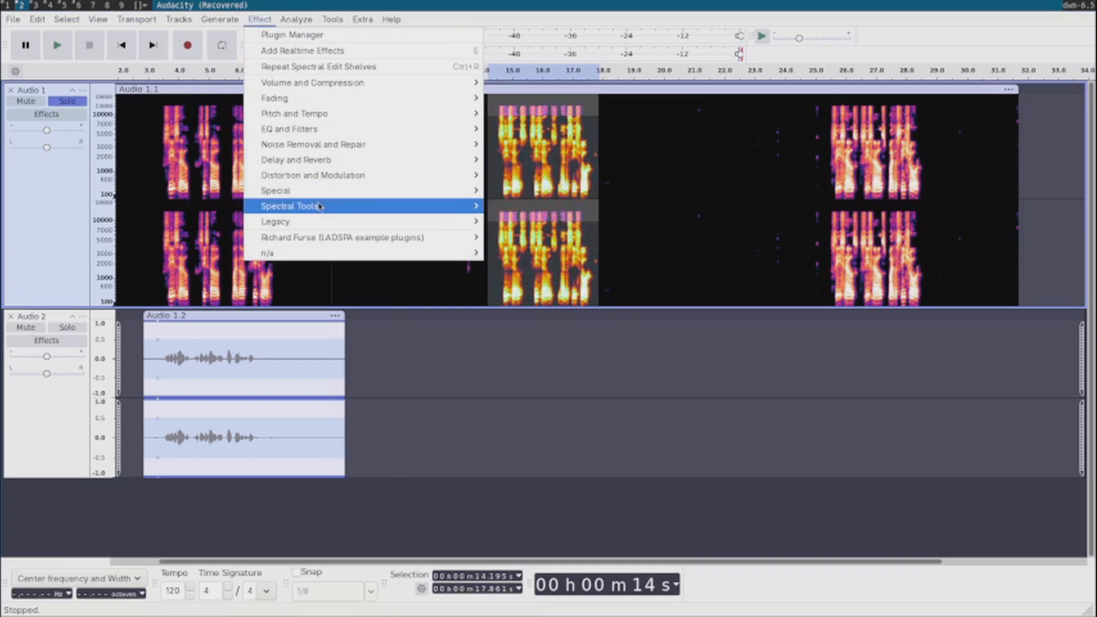
mouse_move(320, 207)
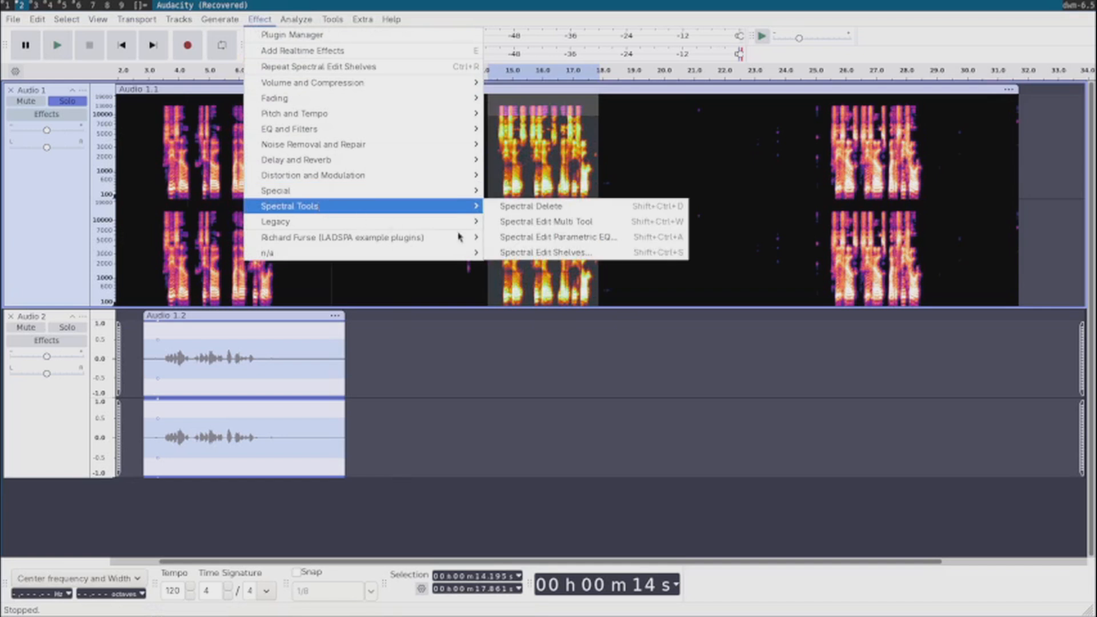
click(544, 254)
drag(625, 305, 566, 303)
click(630, 354)
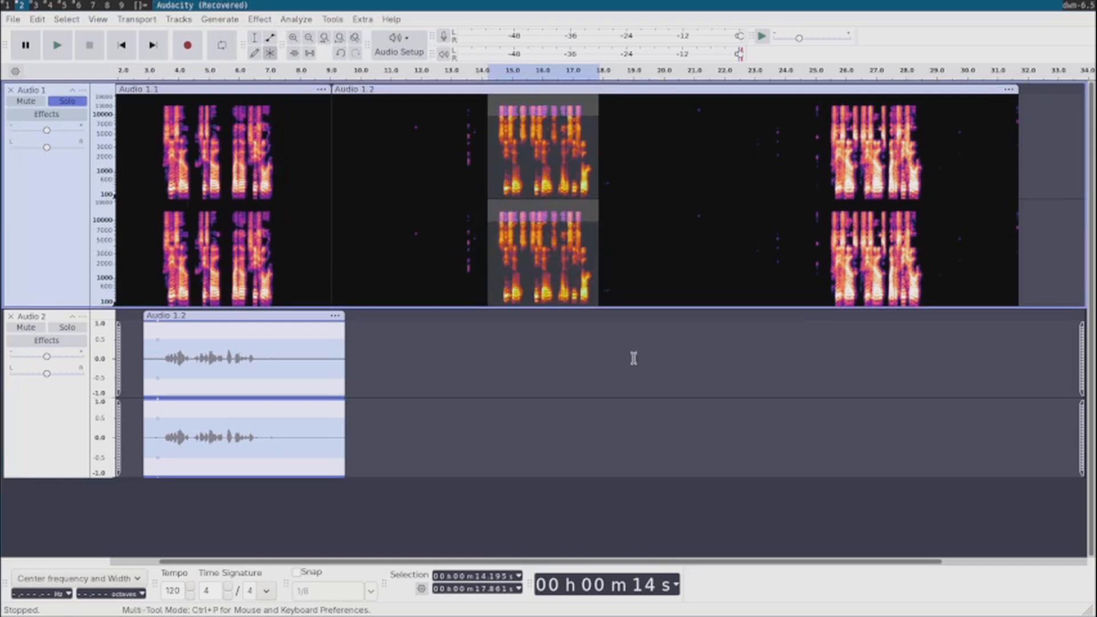
- Clear the spectral selection and select the whole Audio 1.2 clip in the Audio 1 track
click(634, 270)
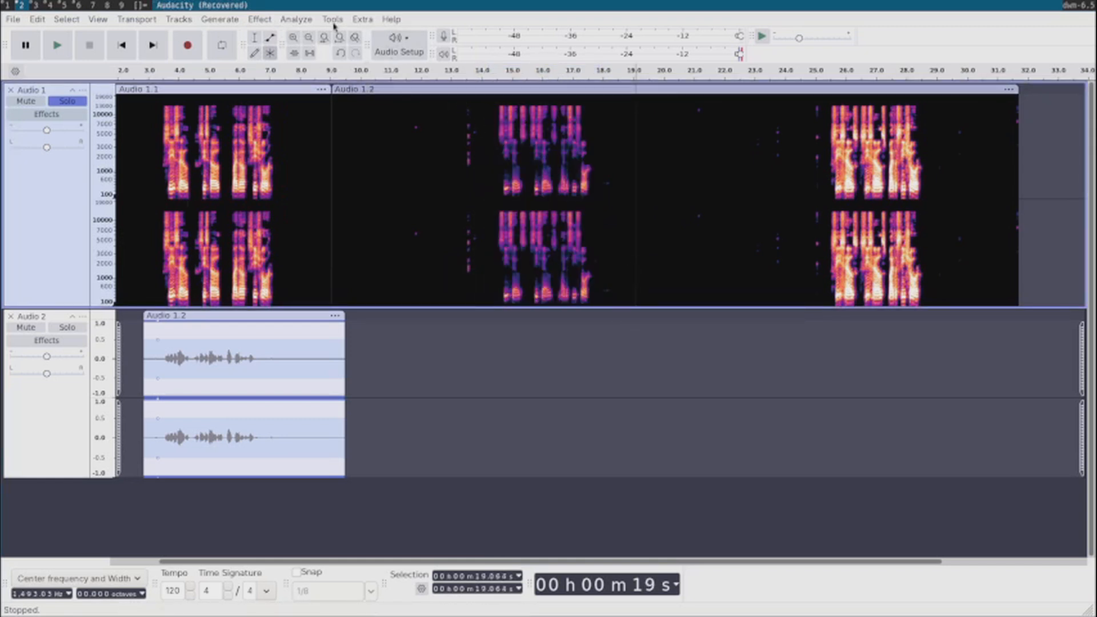
click(373, 89)
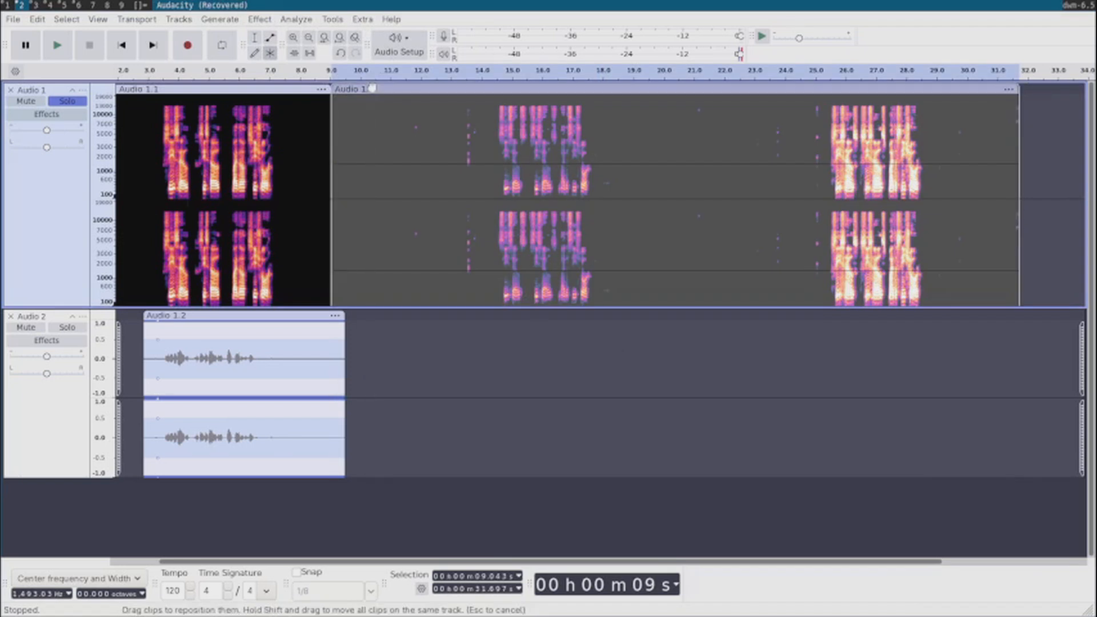
- Try a Filter Curve EQ on the selected clip, flattening the curve and redrawing it with reduced bass and boosted treble above about 10 kHz
click(263, 23)
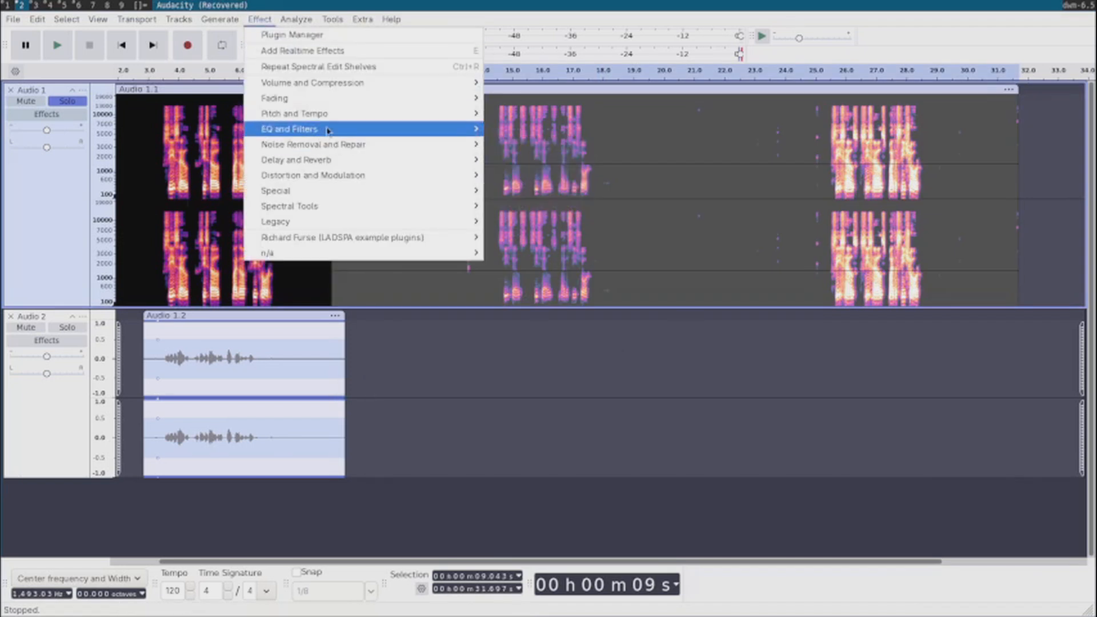
mouse_move(329, 130)
click(505, 145)
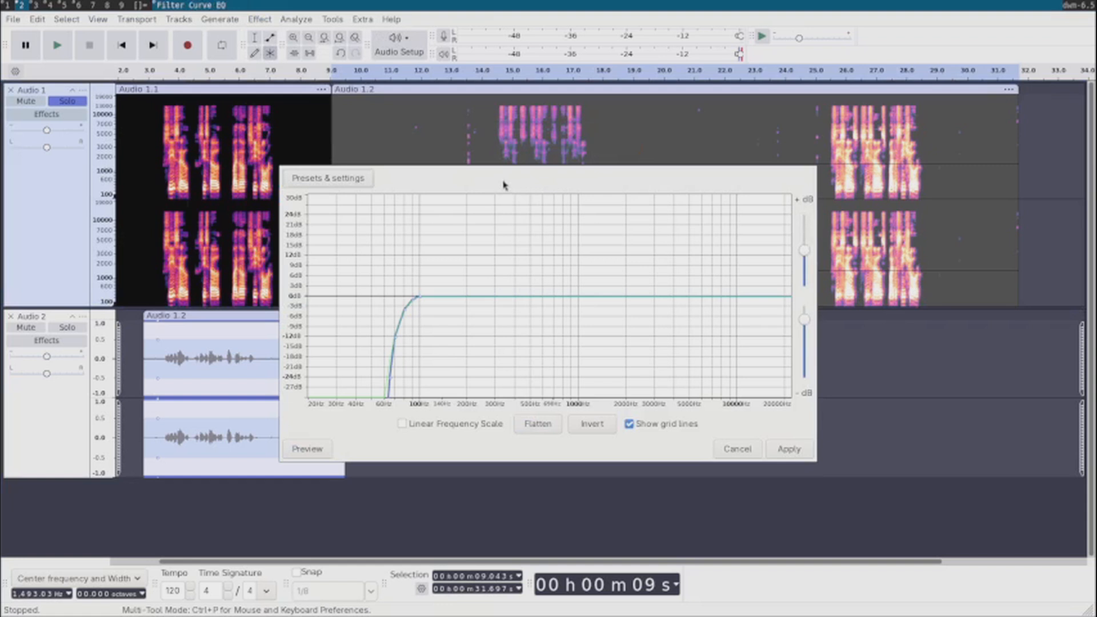
drag(392, 379, 351, 390)
click(517, 423)
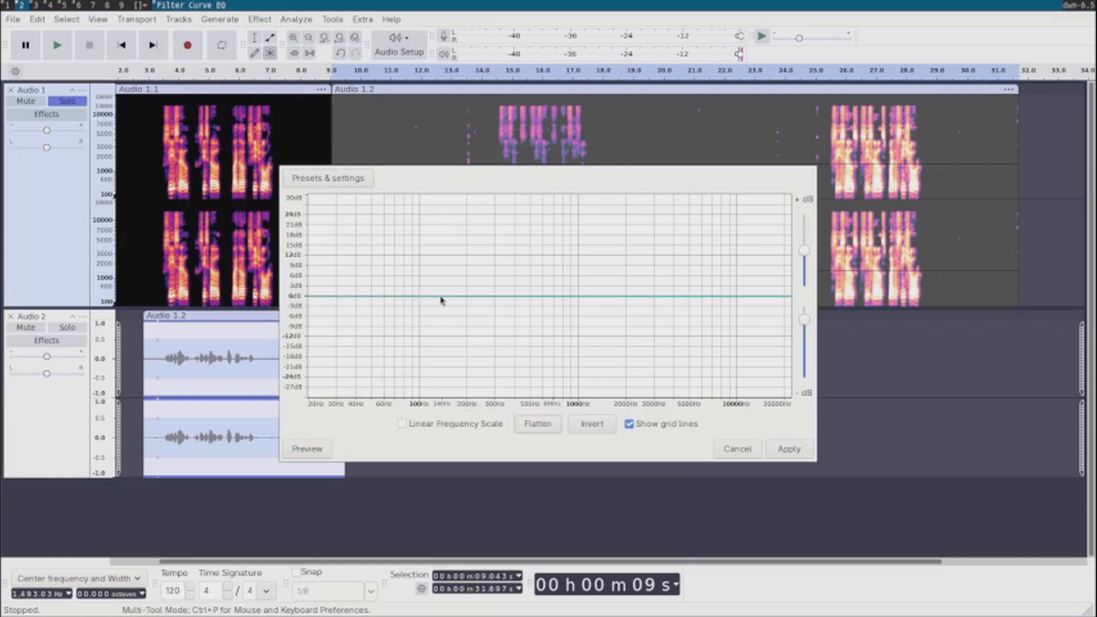
drag(442, 301, 373, 374)
mouse_move(643, 316)
mouse_down()
mouse_move(732, 315)
mouse_move(742, 275)
mouse_up()
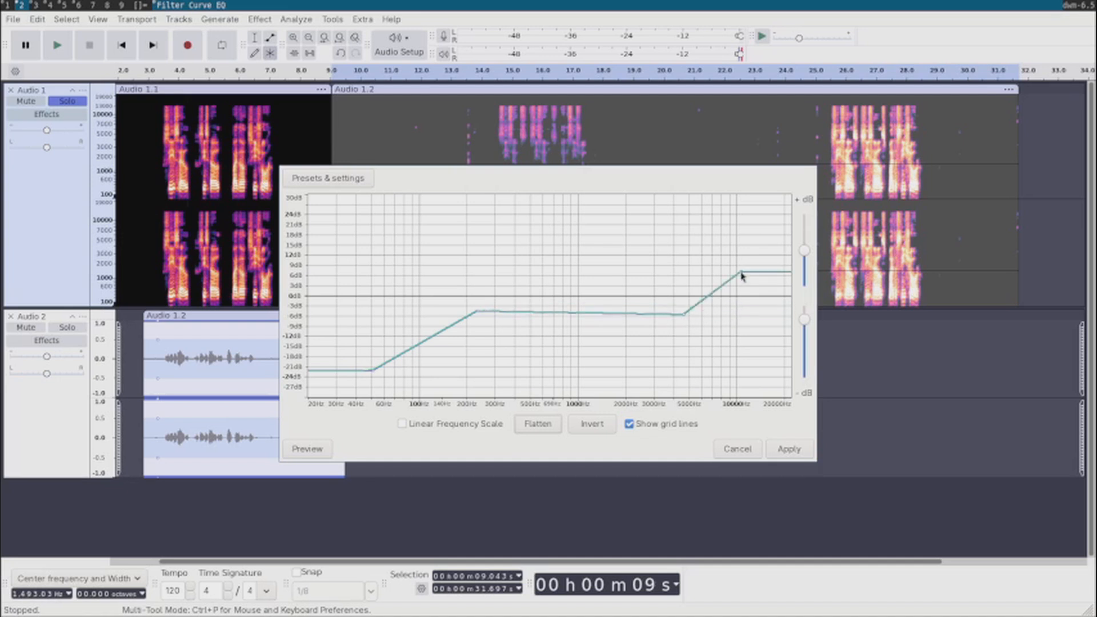
click(750, 451)
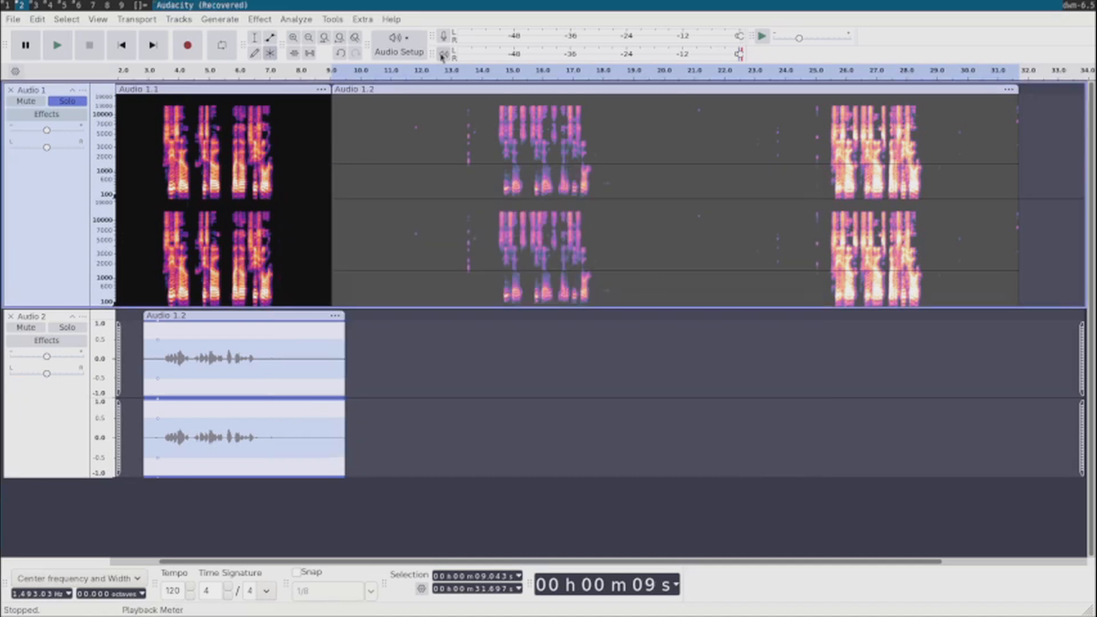
- Examine the plugin manager's show, type and category filters, and look through the plugins of all categories
click(333, 20)
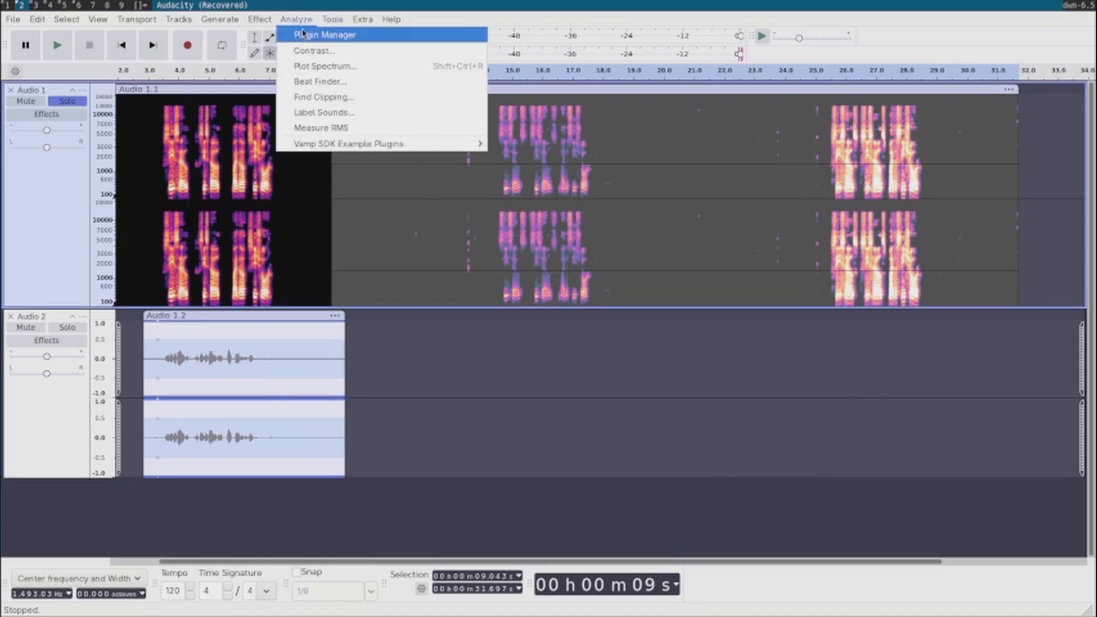
click(312, 35)
click(482, 207)
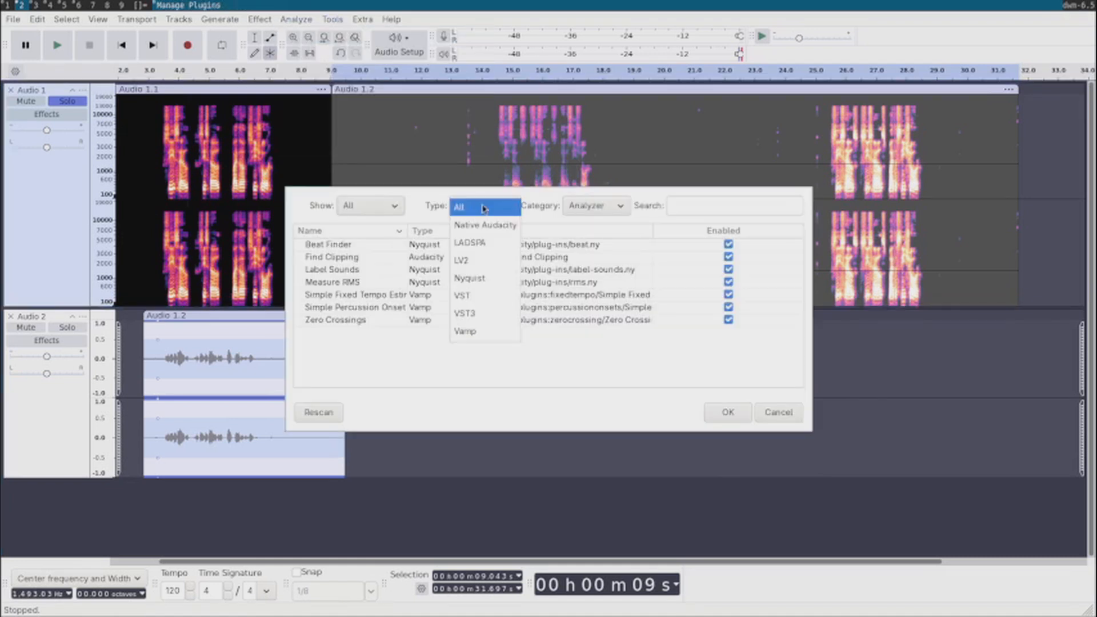
click(491, 207)
click(394, 206)
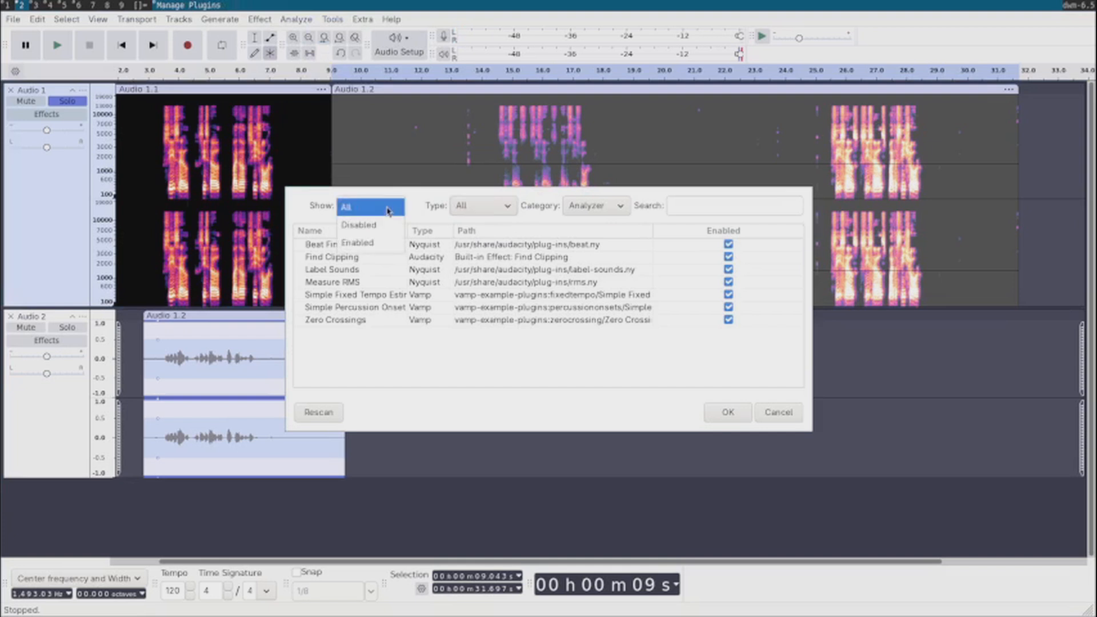
click(583, 215)
click(588, 207)
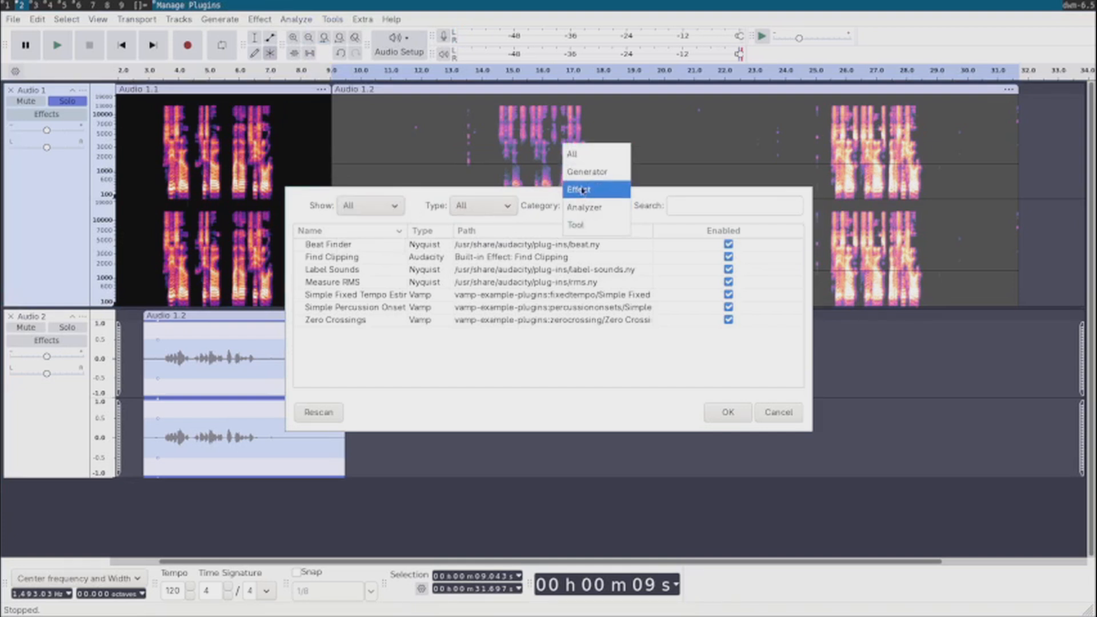
click(572, 155)
scroll(521, 279, down, 2)
scroll(520, 278, down, 1)
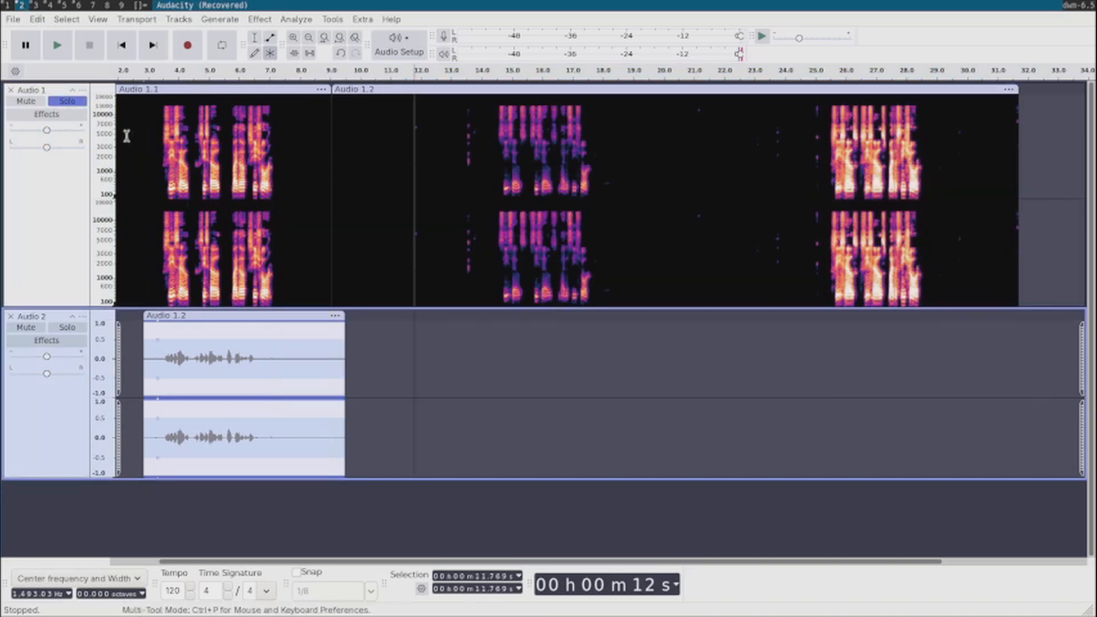
- Switch the Audio 1 track to waveform view and select the whole Audio 1.1 clip
click(83, 90)
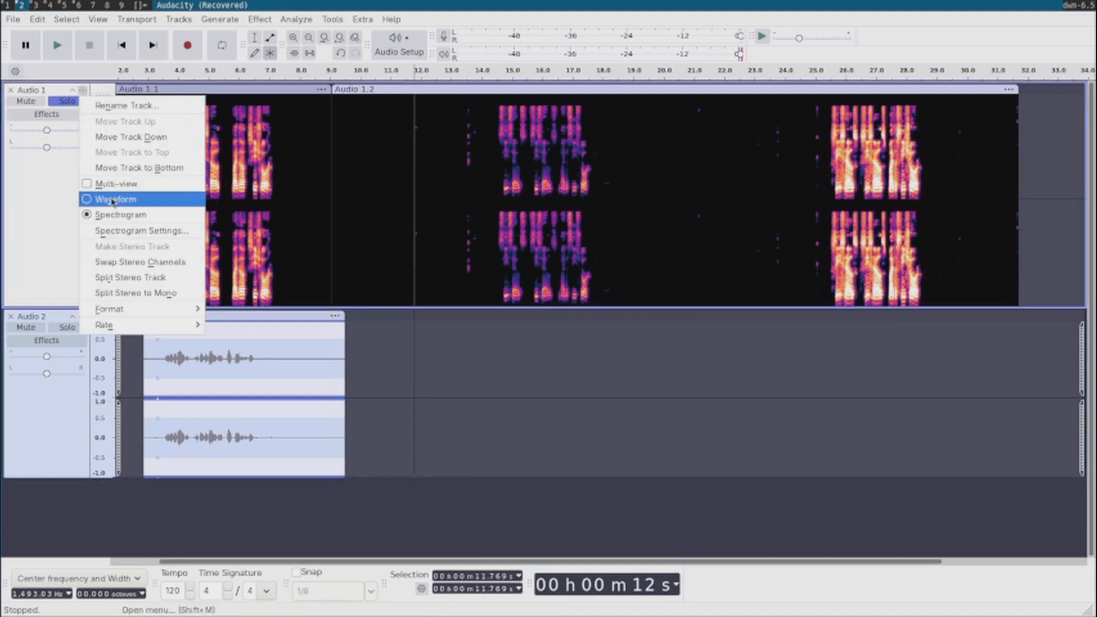
click(113, 200)
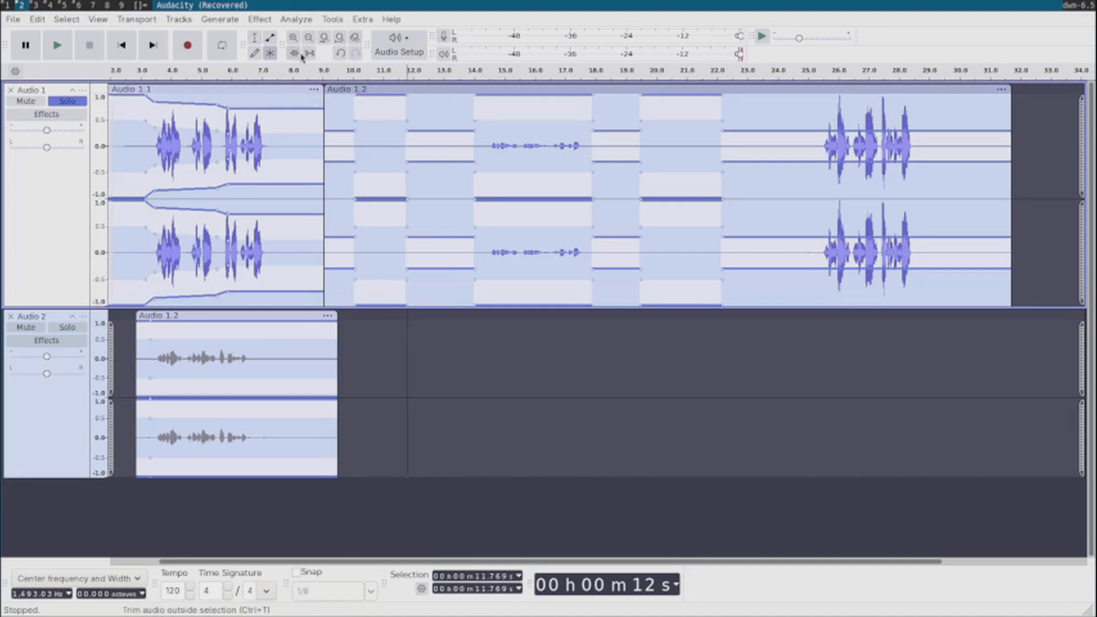
double_click(231, 128)
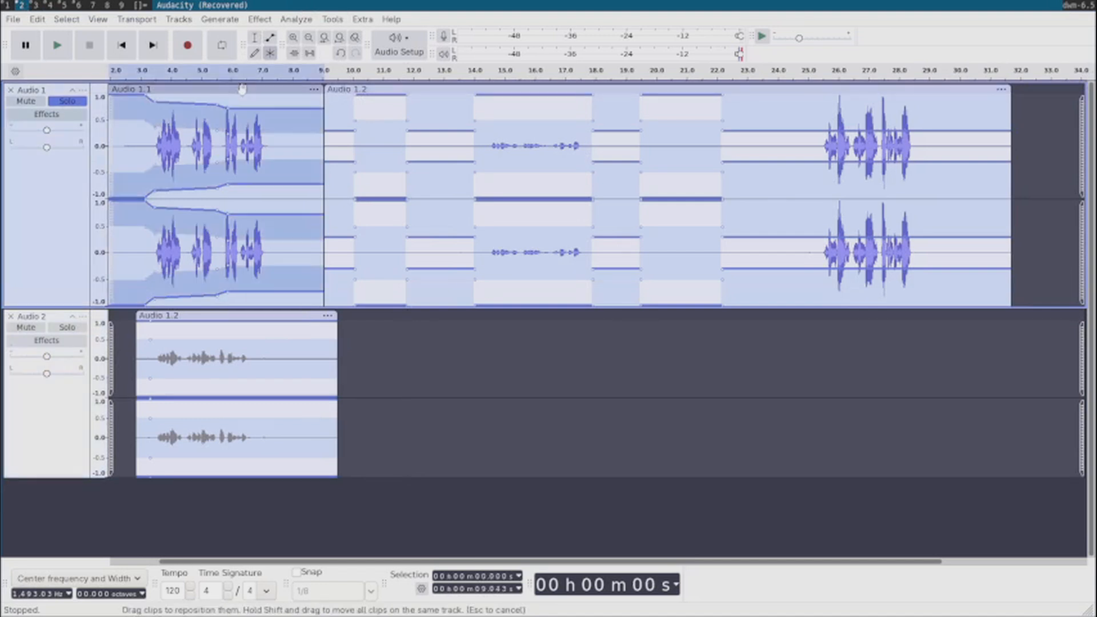
- Apply Loudness Normalization to the selected Audio 1.1 clip with a perceived loudness of -14.0 LUFS
click(332, 20)
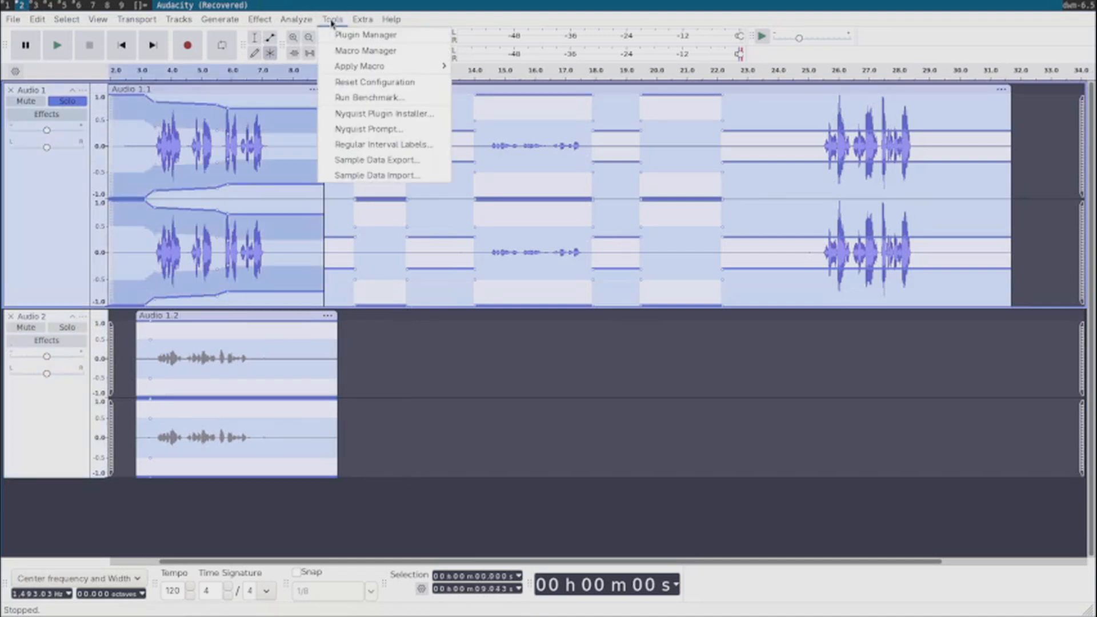
mouse_move(273, 22)
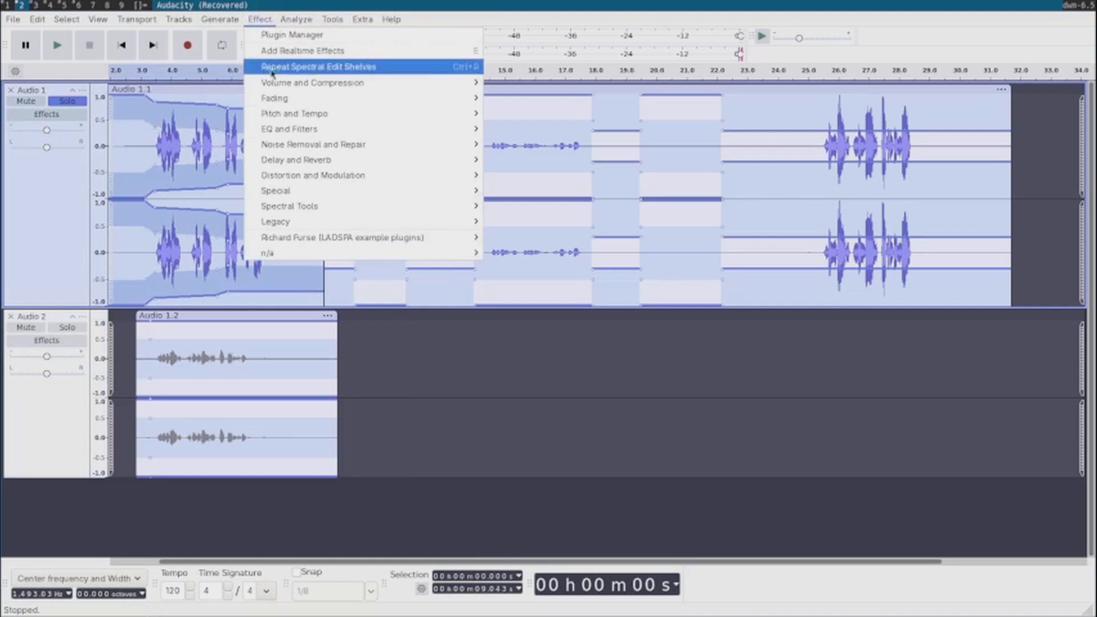
mouse_move(314, 145)
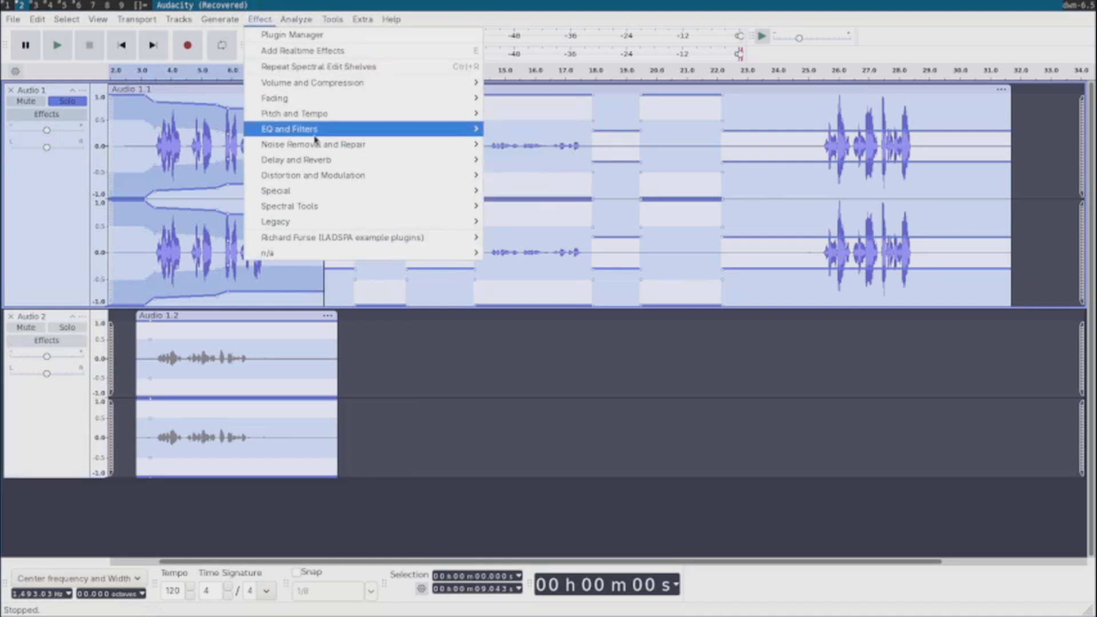
mouse_move(334, 83)
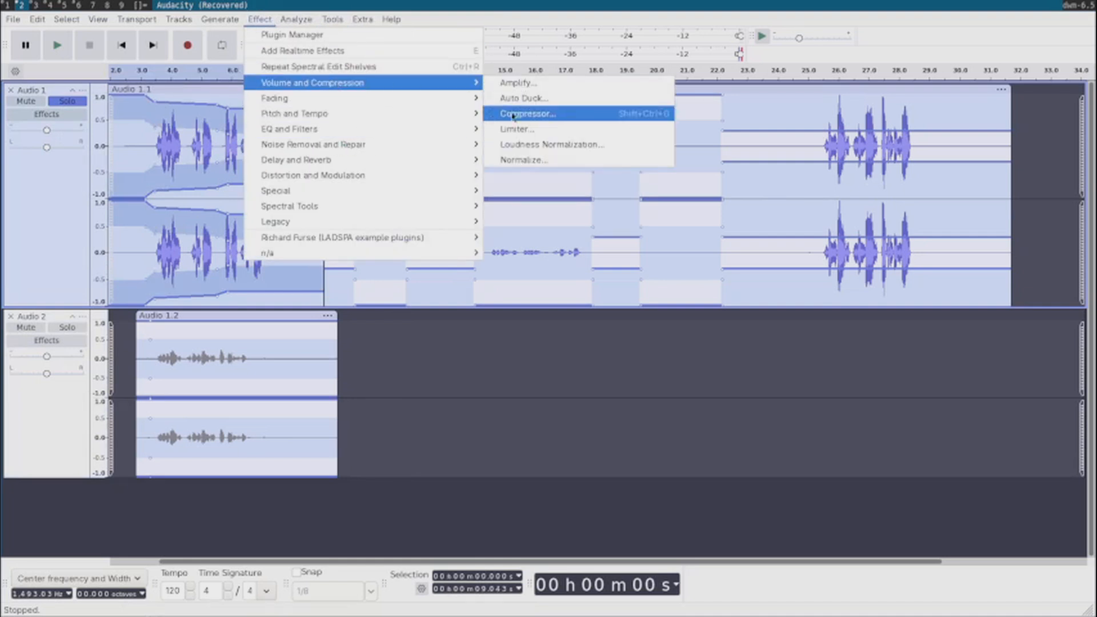
click(536, 145)
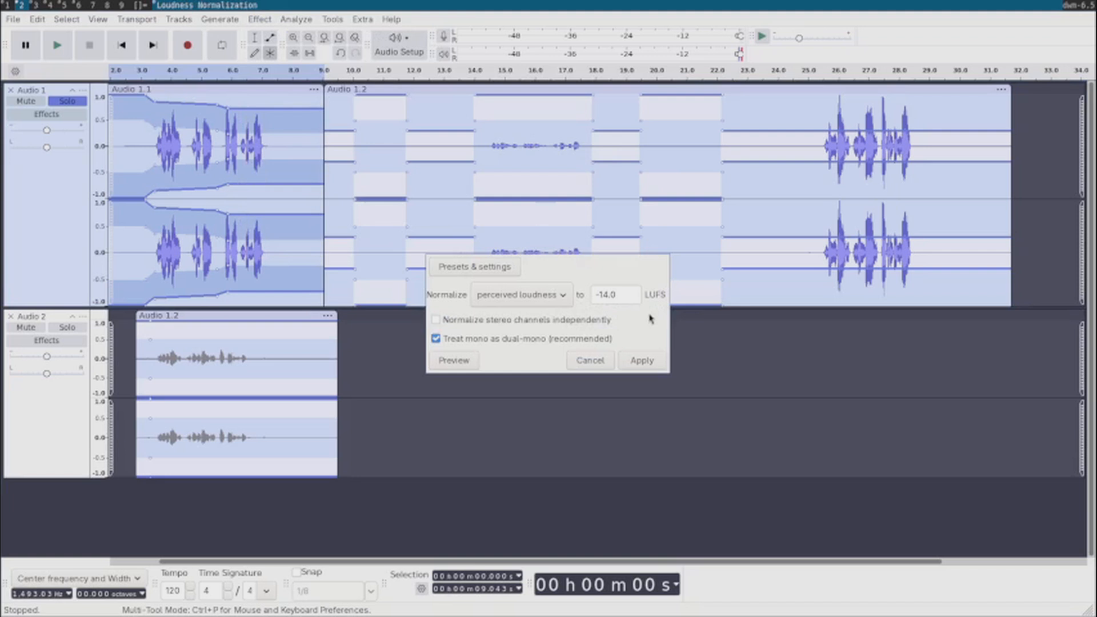
click(642, 361)
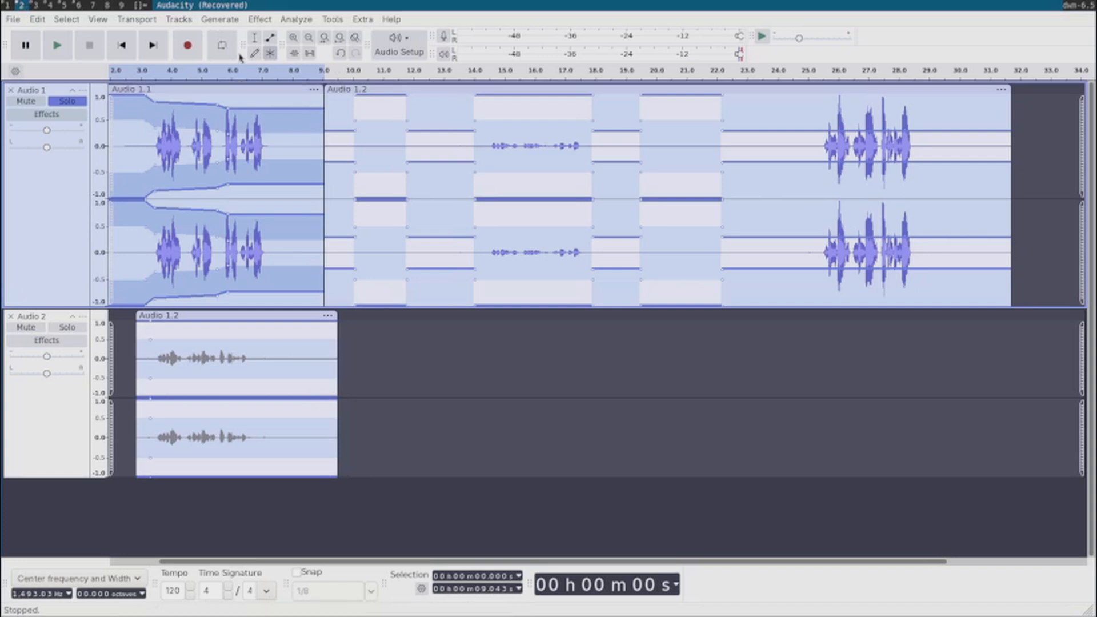
- Apply the Limiter to the Audio 1.1 clip with a -5.0 dB threshold, -1.0 dB make-up target and 2.0 dB knee width
click(271, 24)
mouse_move(301, 85)
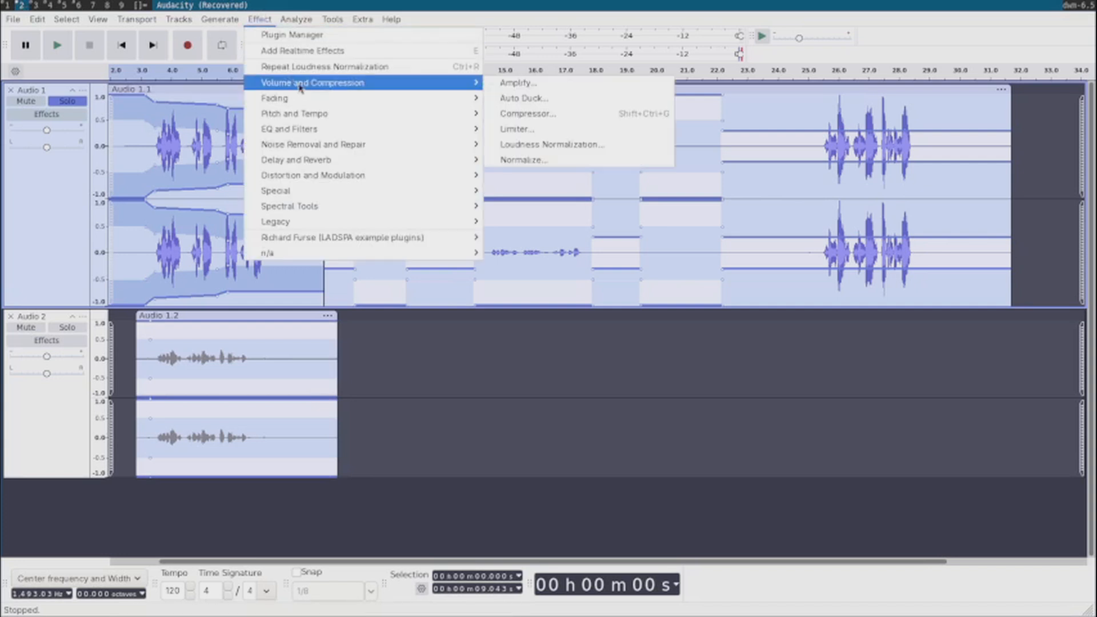
click(509, 130)
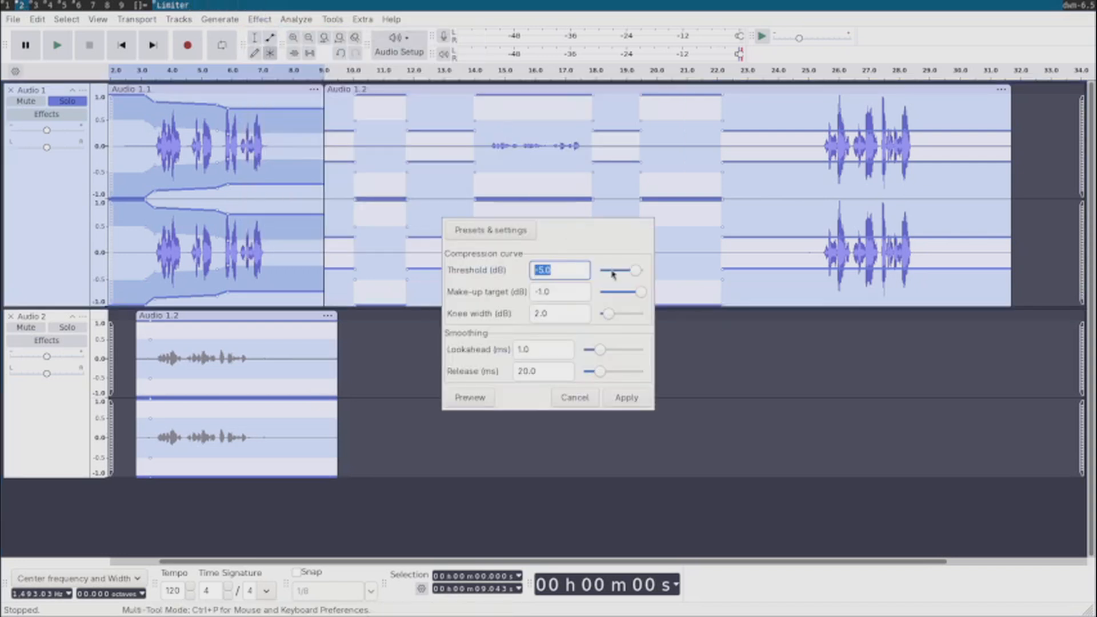
click(632, 403)
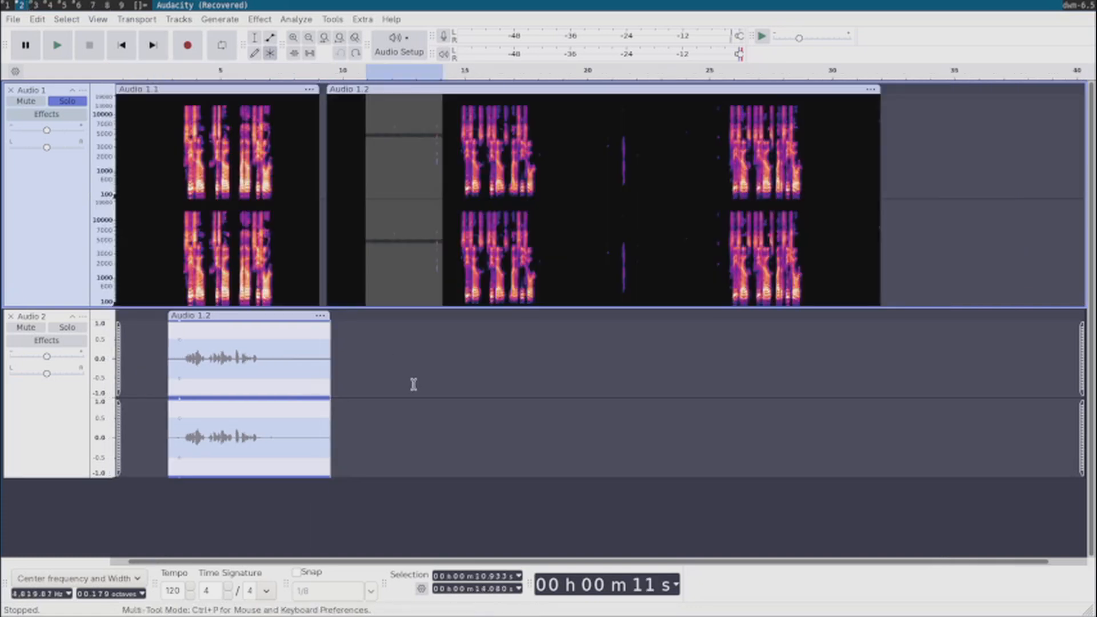
- Select the quiet part of the Audio 1.2 clip from about 10.2 s to 14.2 s and capture it as the noise profile
click(414, 386)
drag(347, 188, 444, 208)
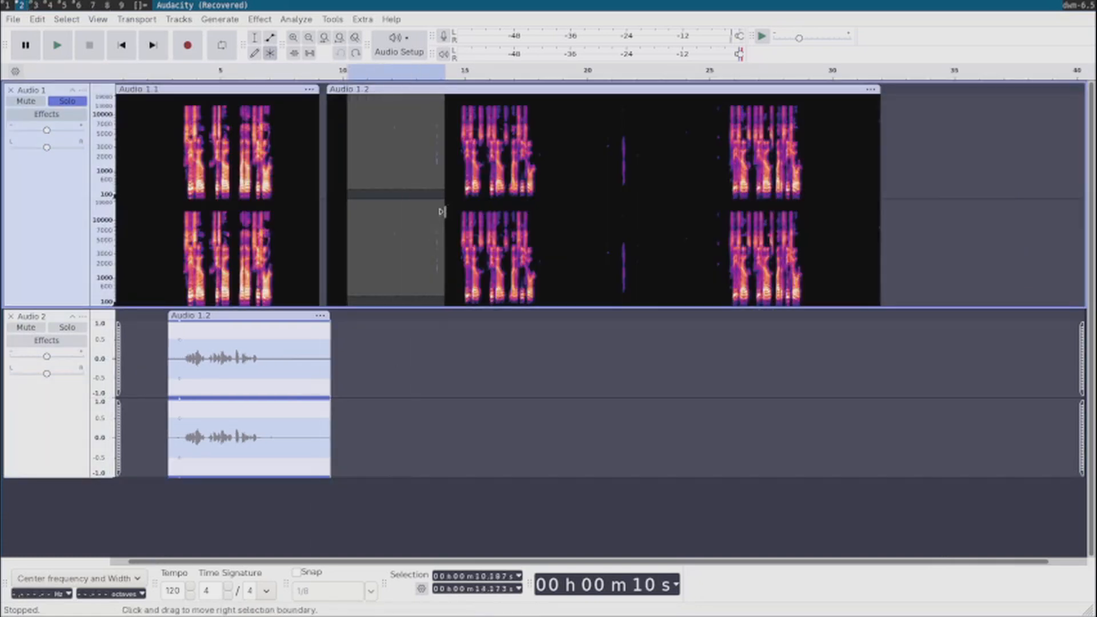
click(260, 22)
mouse_move(321, 145)
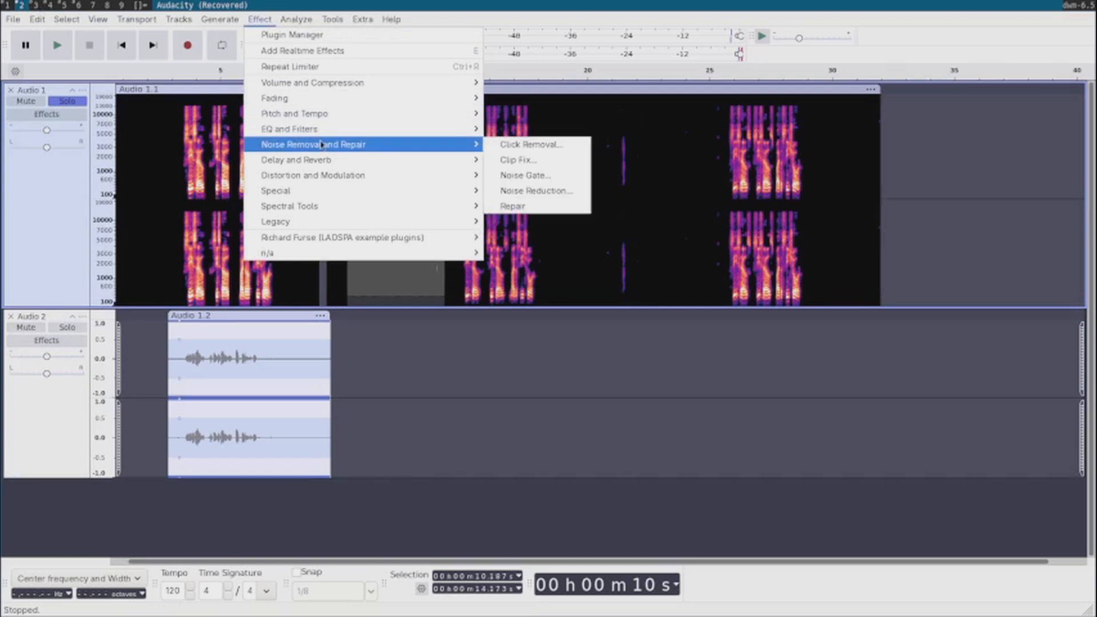
click(532, 191)
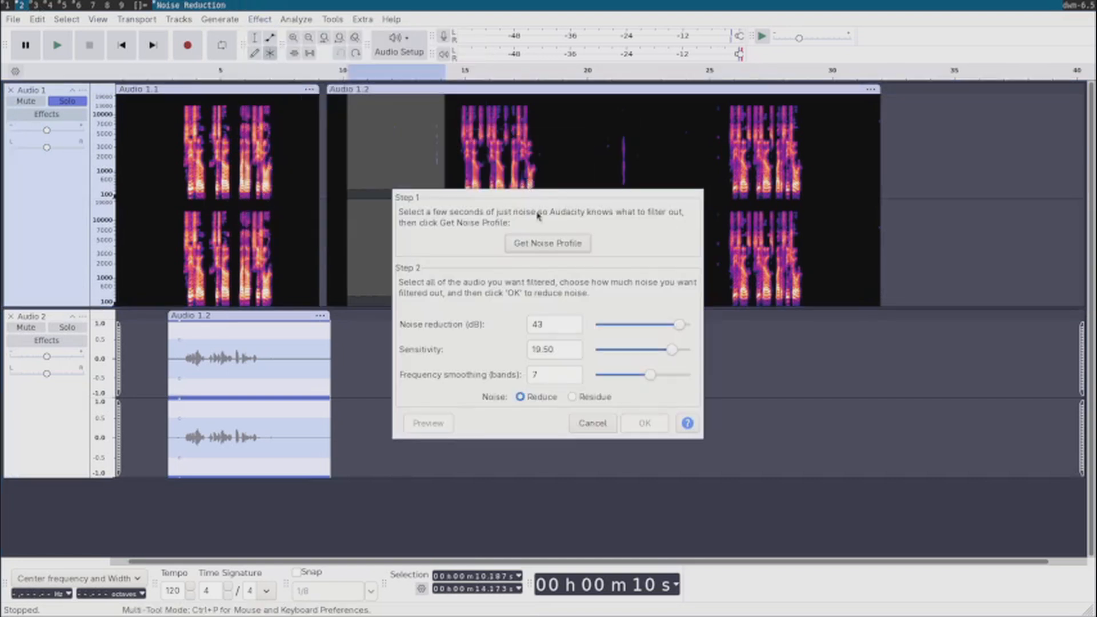
click(549, 246)
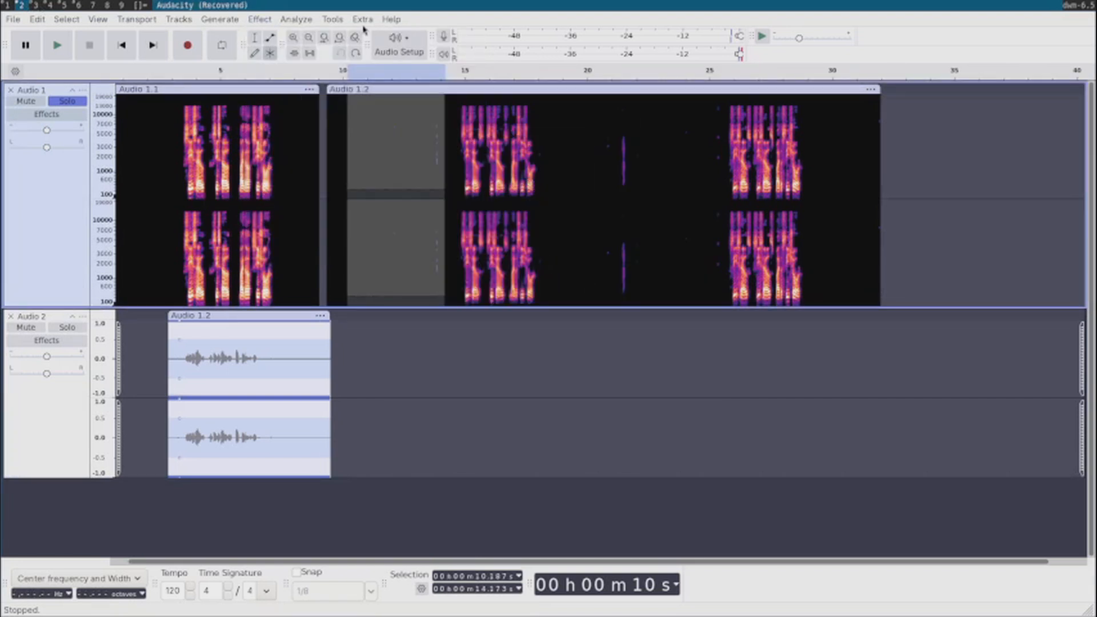
- Apply Noise Reduction to the selected quiet section with 43 dB reduction, sensitivity 19.50 and 7 frequency smoothing bands
click(271, 22)
mouse_move(350, 146)
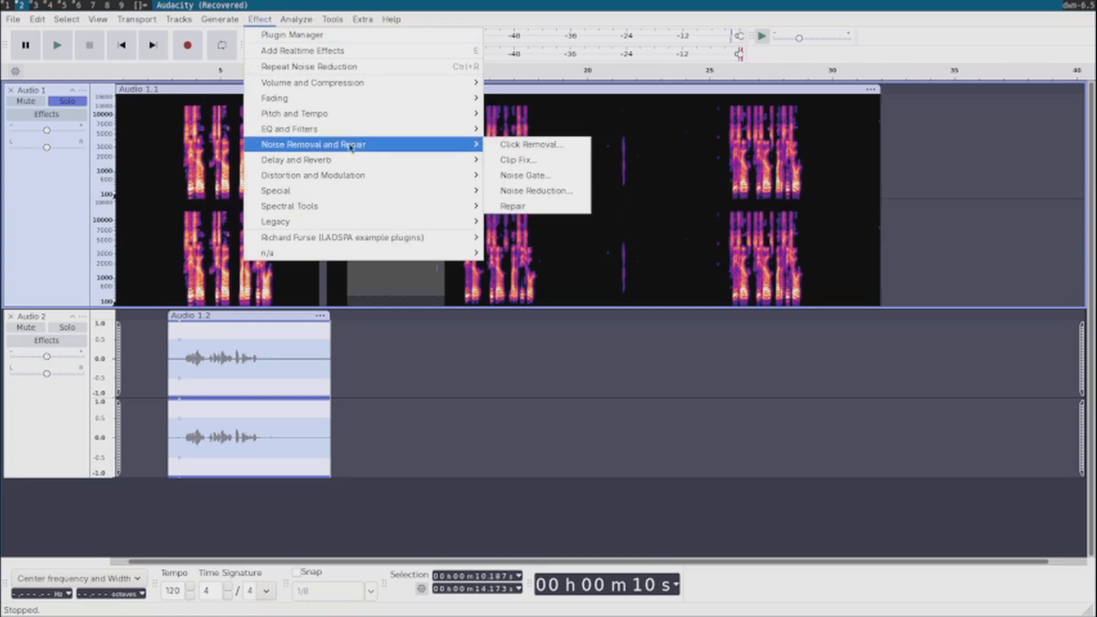
click(530, 190)
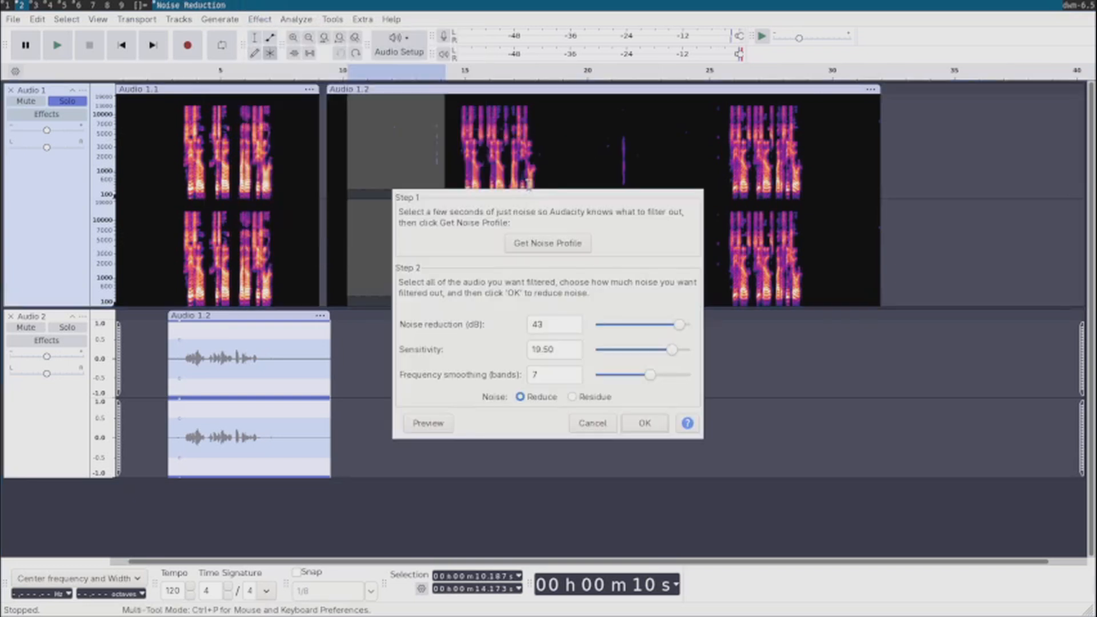
click(645, 424)
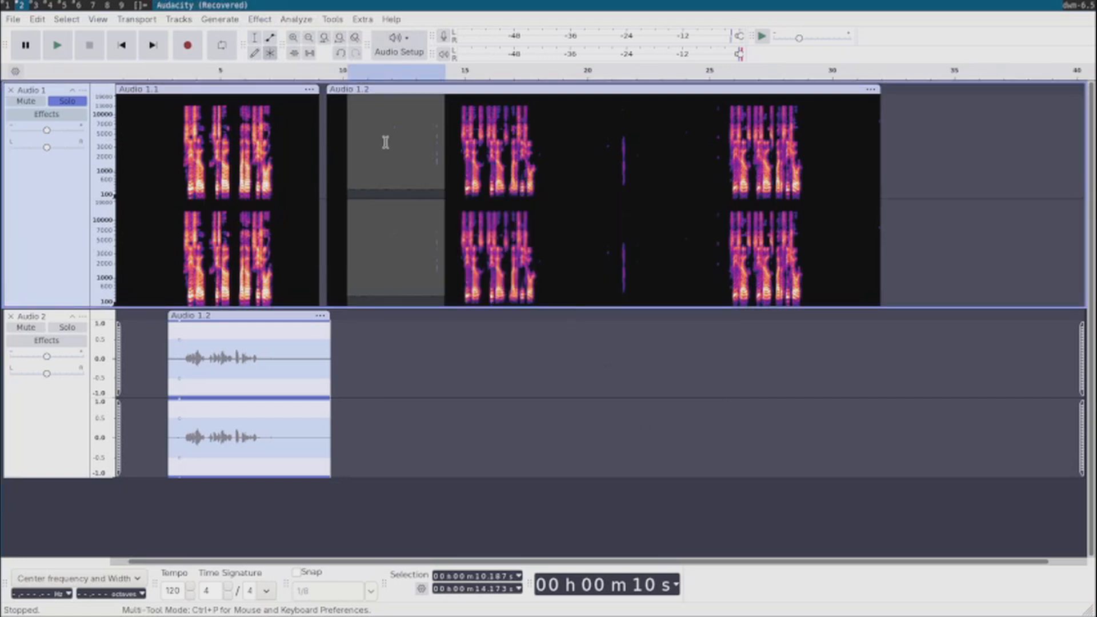
click(260, 21)
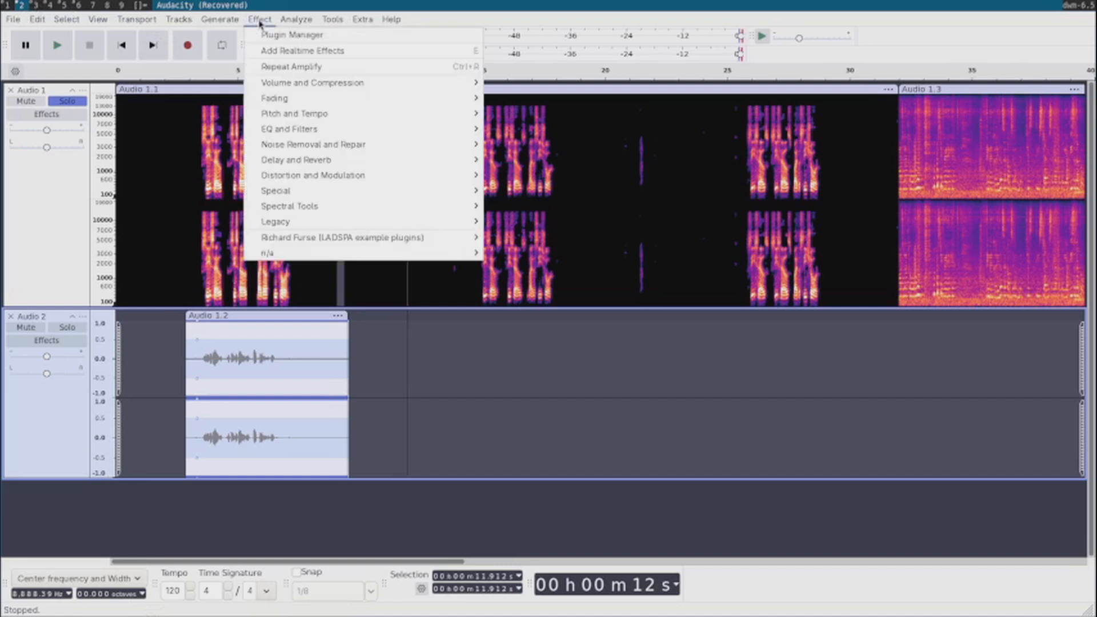
mouse_move(296, 20)
click(330, 68)
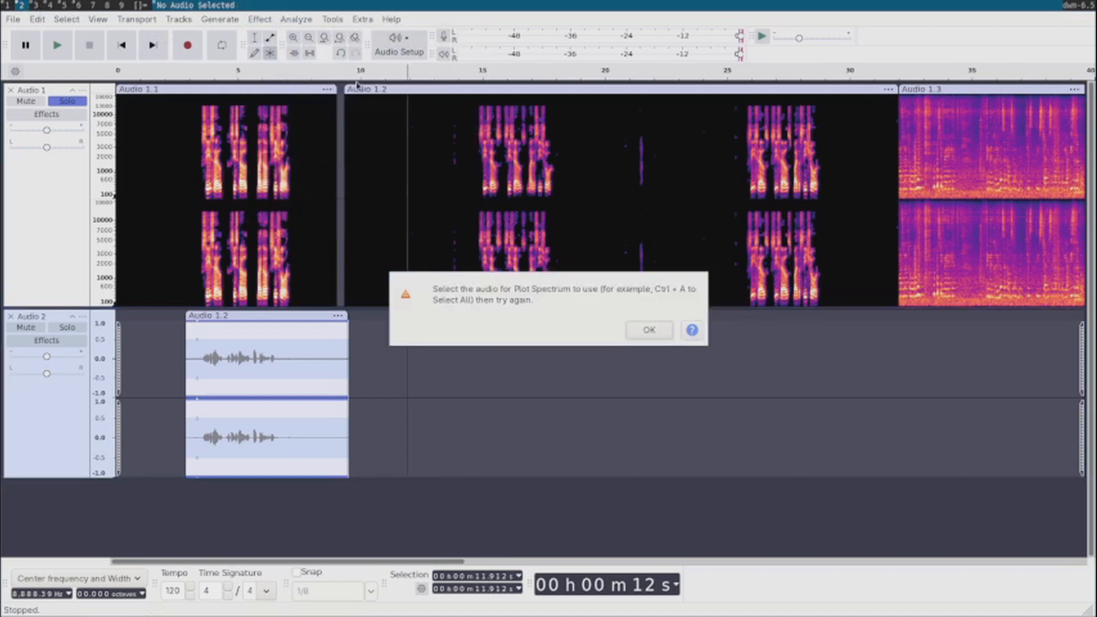
click(644, 331)
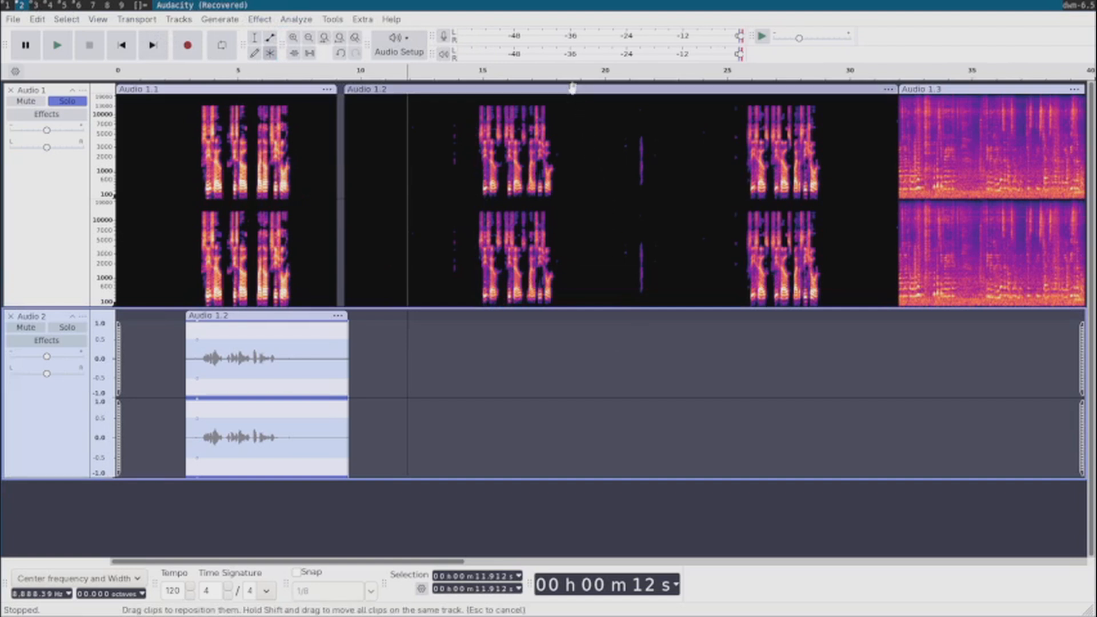
- Select the whole Audio 1.2 clip in the Audio 1 track and plot its frequency spectrum
click(573, 88)
click(268, 20)
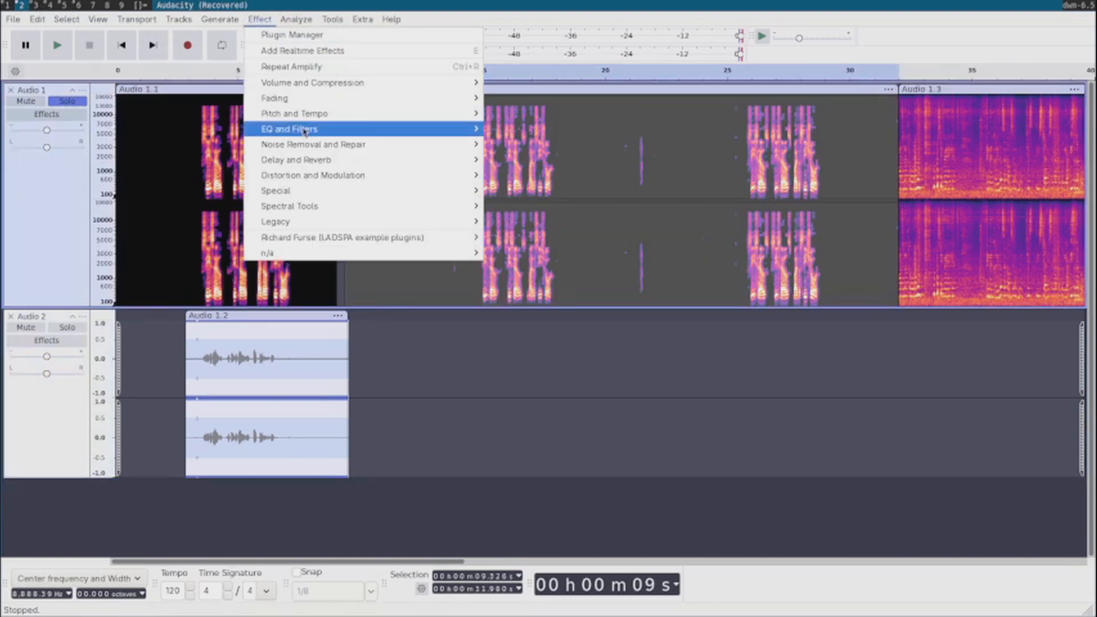
mouse_move(297, 22)
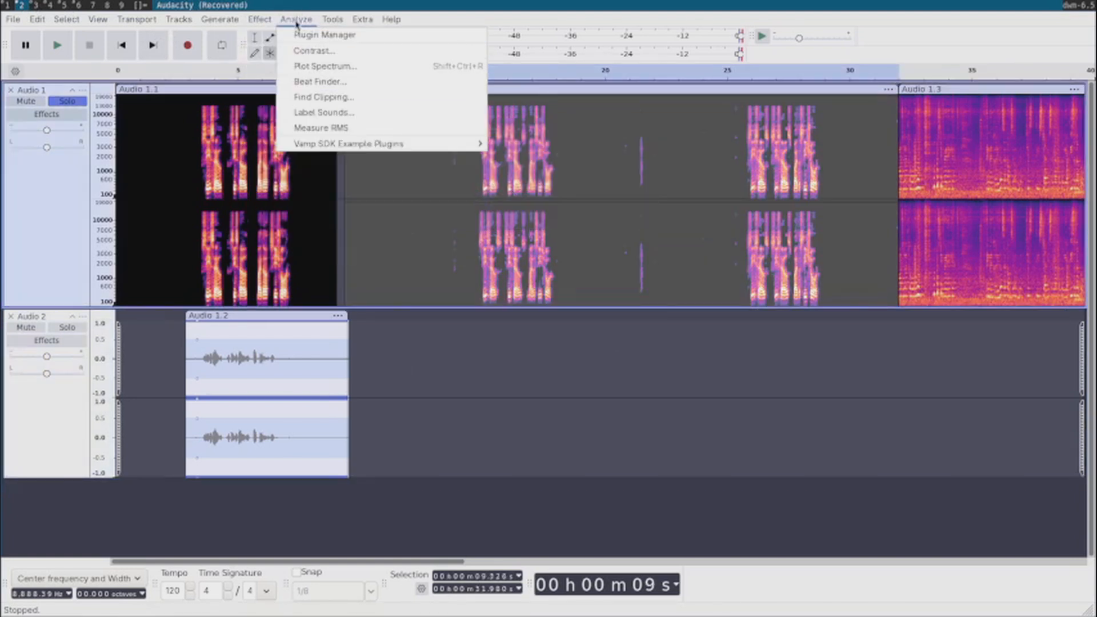
click(325, 67)
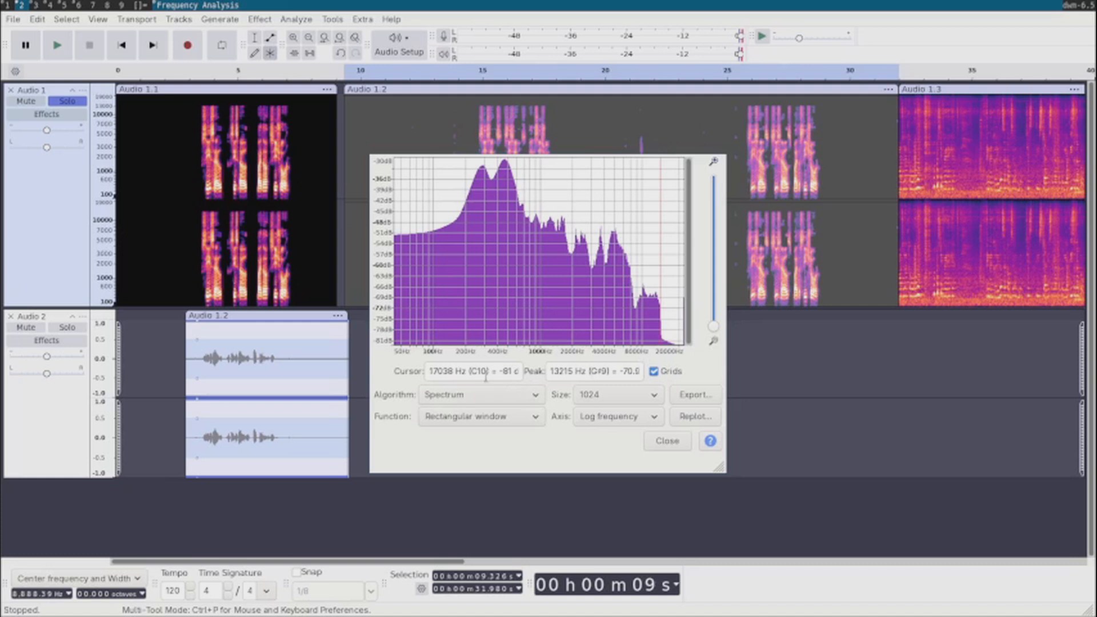
- Compare the clip's plot under the Standard, Cuberoot and Enhanced Autocorrelation algorithms, and return the analysis to Spectrum
click(528, 393)
click(501, 416)
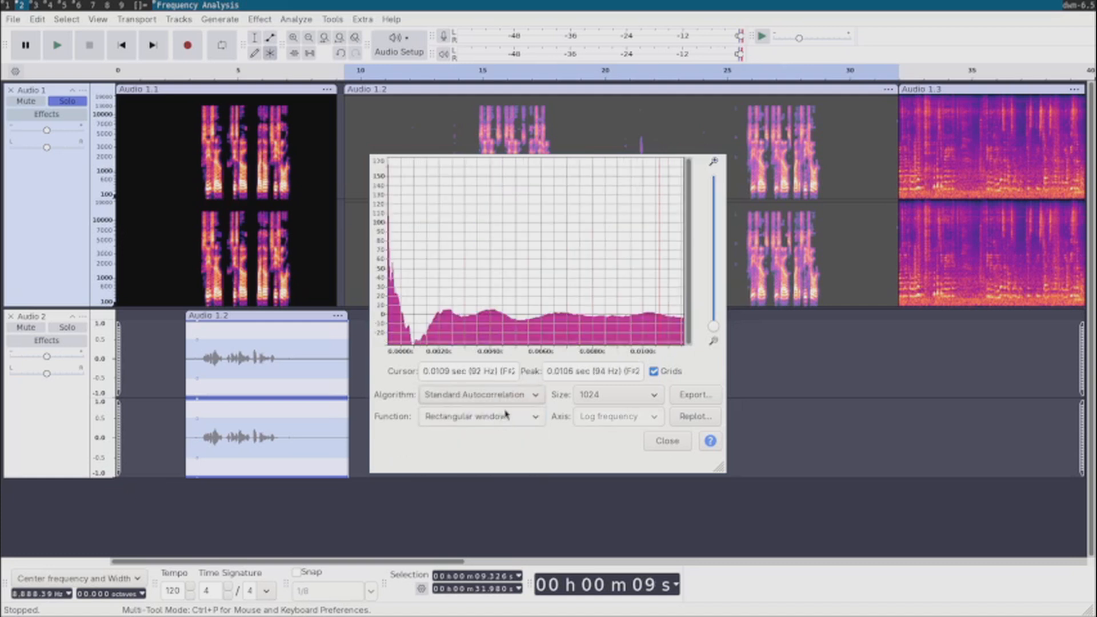
click(517, 396)
click(518, 413)
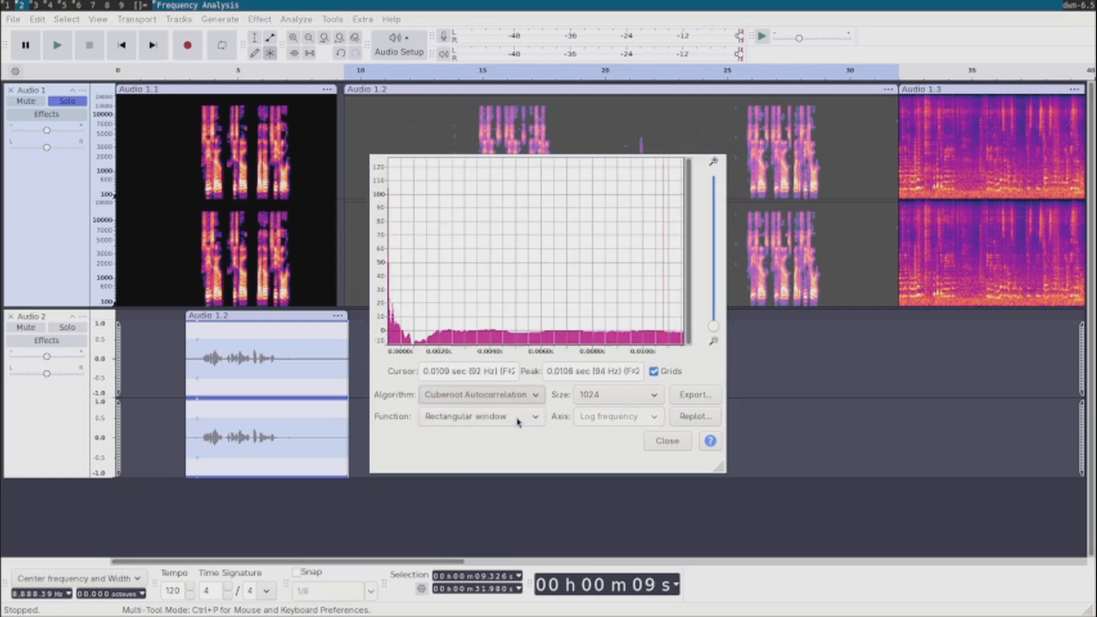
click(518, 395)
click(504, 414)
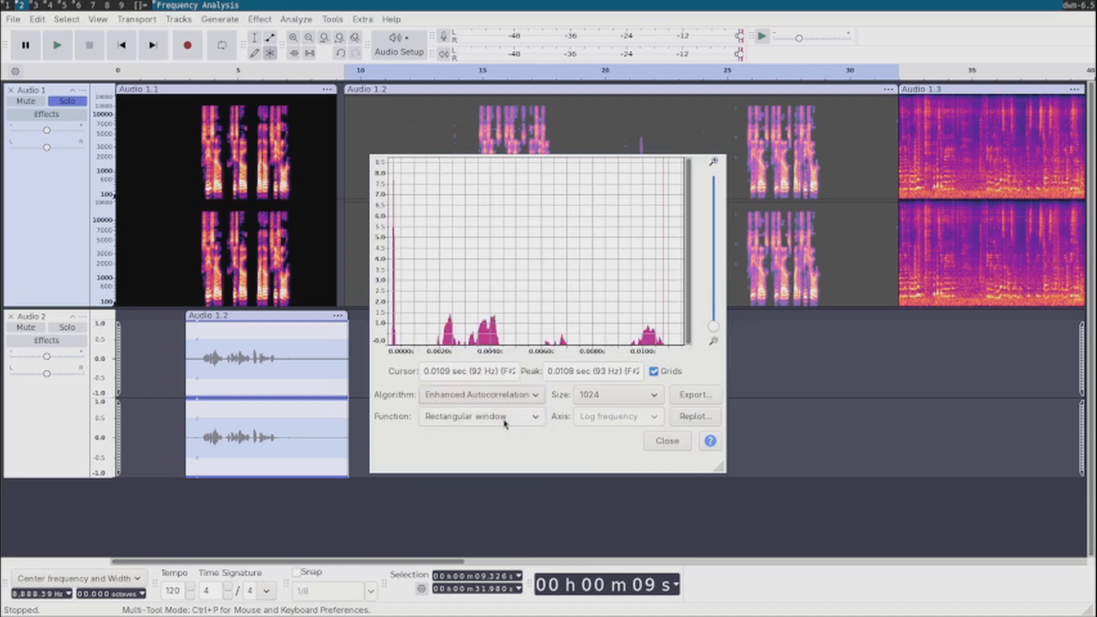
click(506, 399)
click(505, 414)
click(507, 396)
click(491, 326)
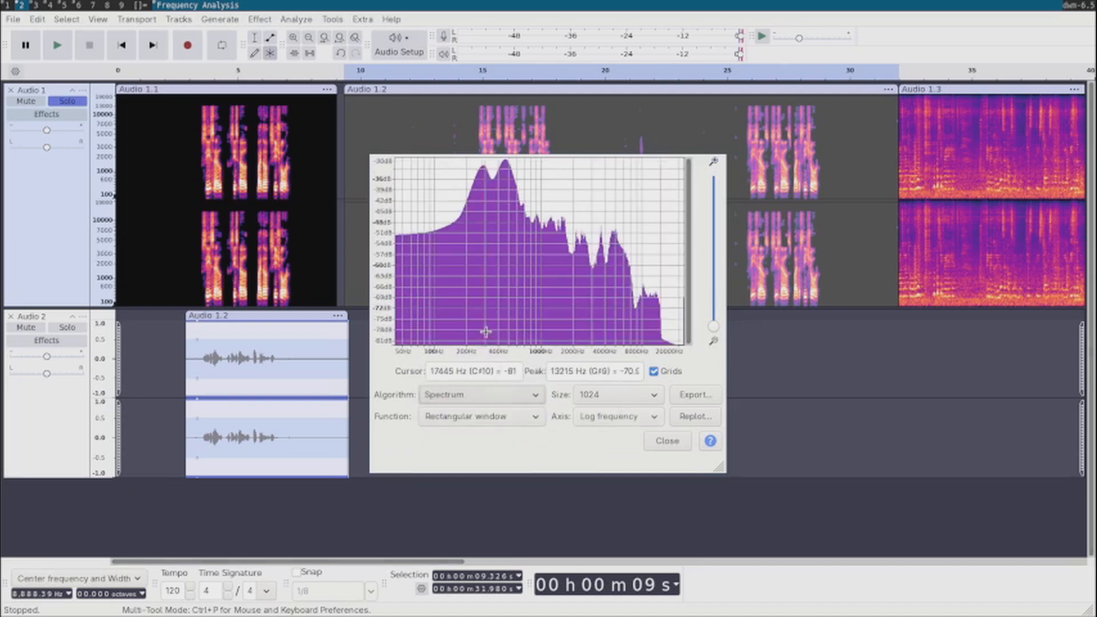
- Replot the clip's spectrum with the Hann window function and close the frequency analysis
click(491, 417)
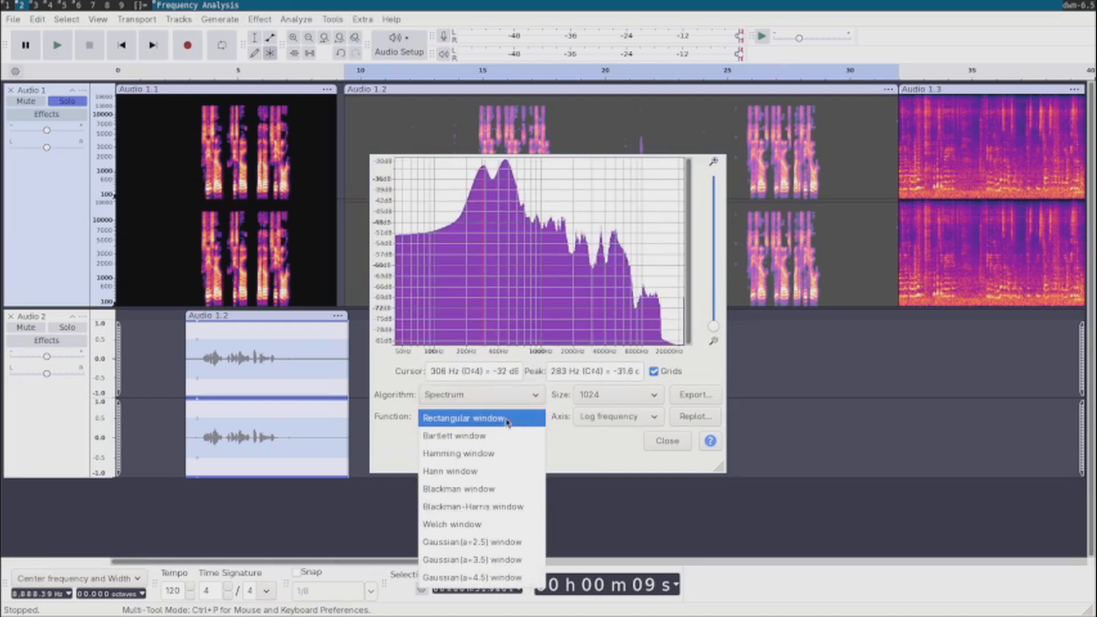
click(499, 470)
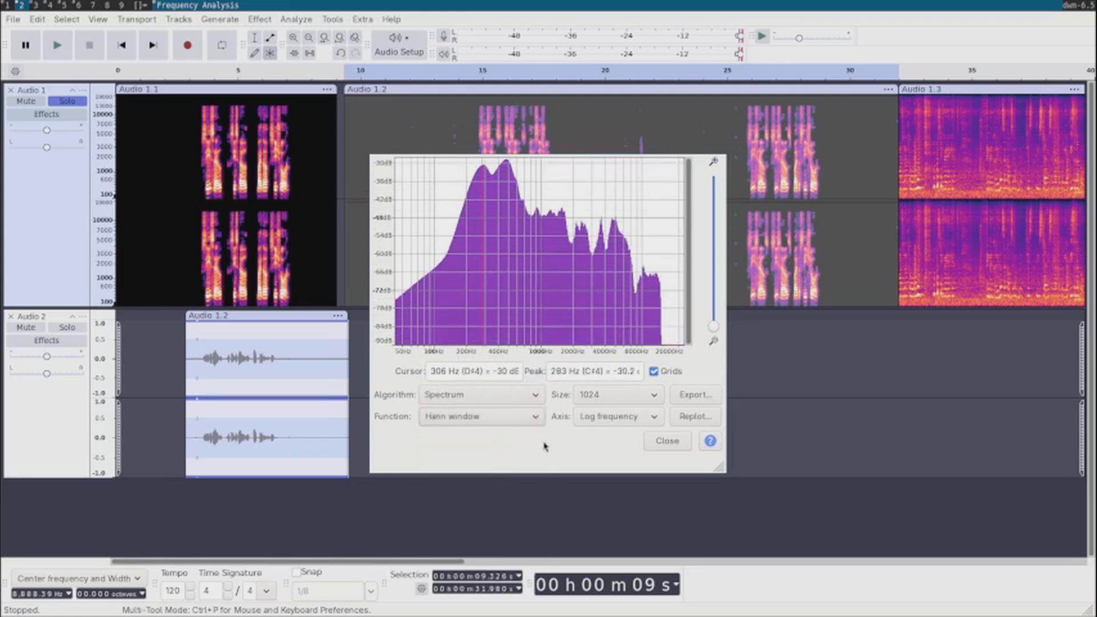
click(667, 443)
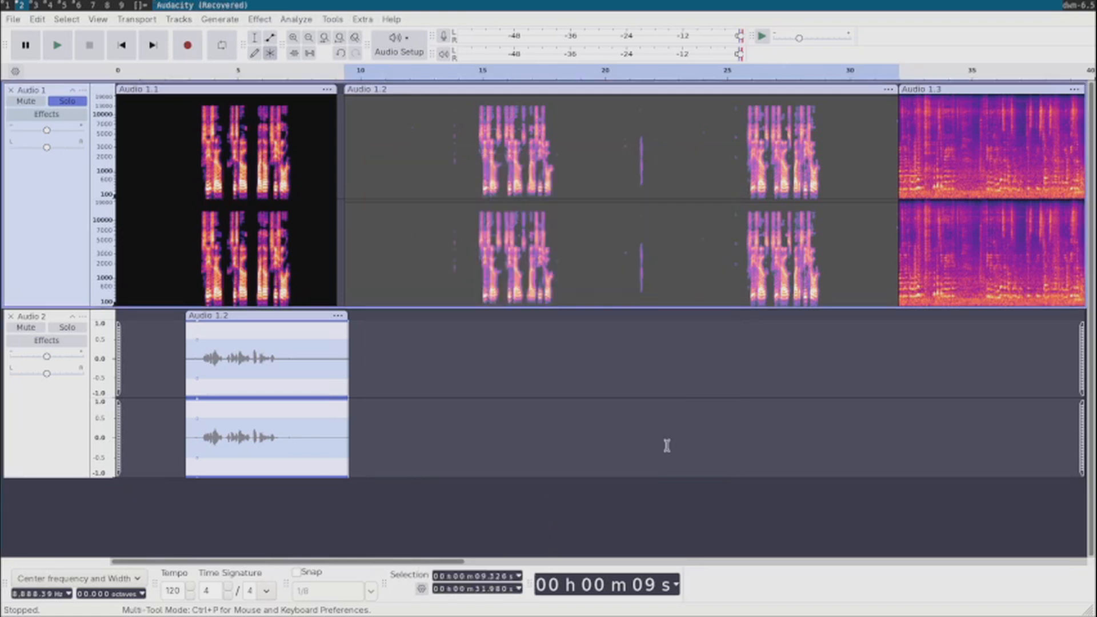